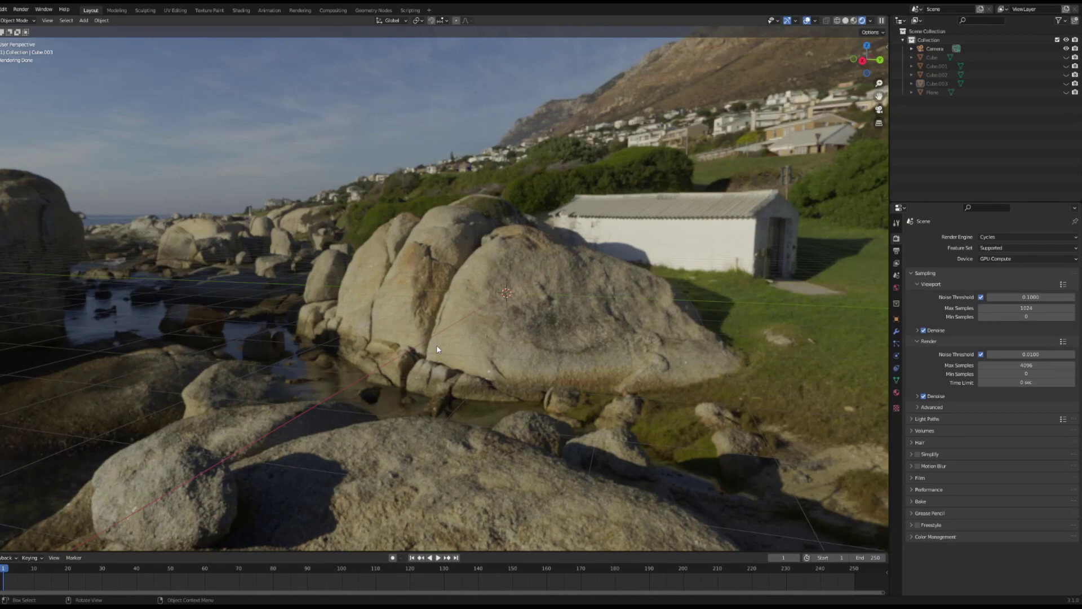
Step: Add a default cube mesh at the centre of the scene
{"action": "scroll", "coordinate": [577, 225], "scroll_direction": "up", "scroll_amount": 1}
{"action": "scroll", "coordinate": [577, 226], "scroll_direction": "down", "scroll_amount": 2}
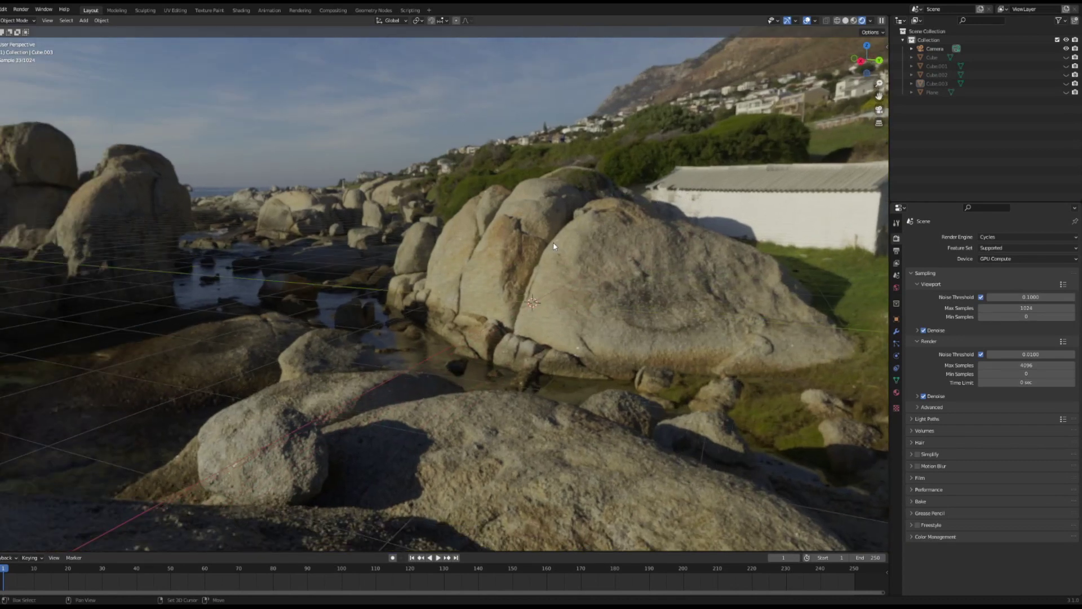
{"action": "key", "text": "shift+a"}
{"action": "mouse_move", "coordinate": [553, 242]}
{"action": "left_click", "coordinate": [608, 245]}
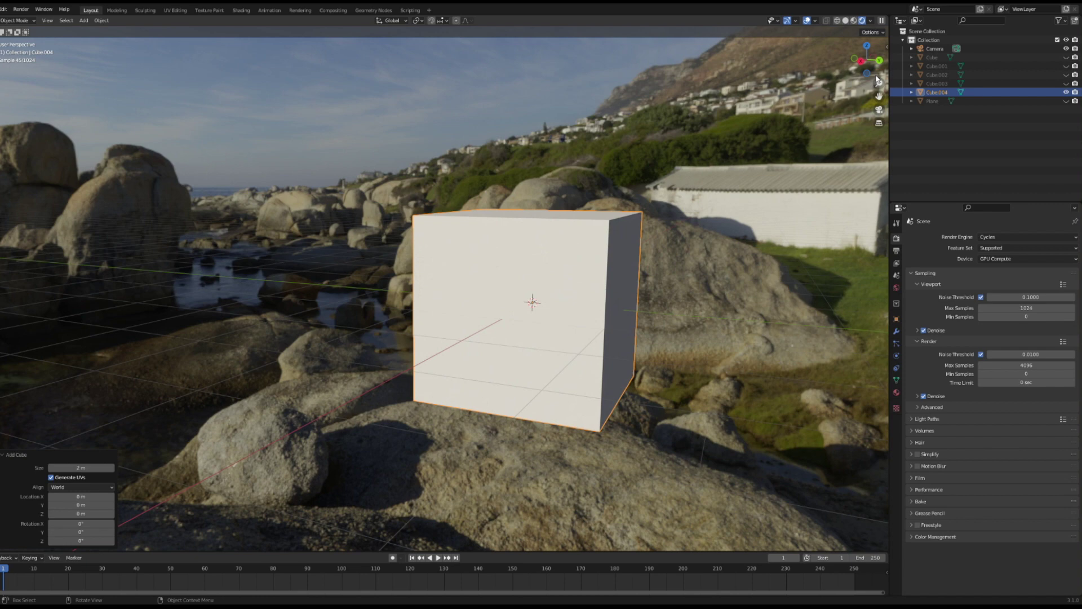
{"action": "left_click_drag", "start_coordinate": [879, 97], "coordinate": [811, 93]}
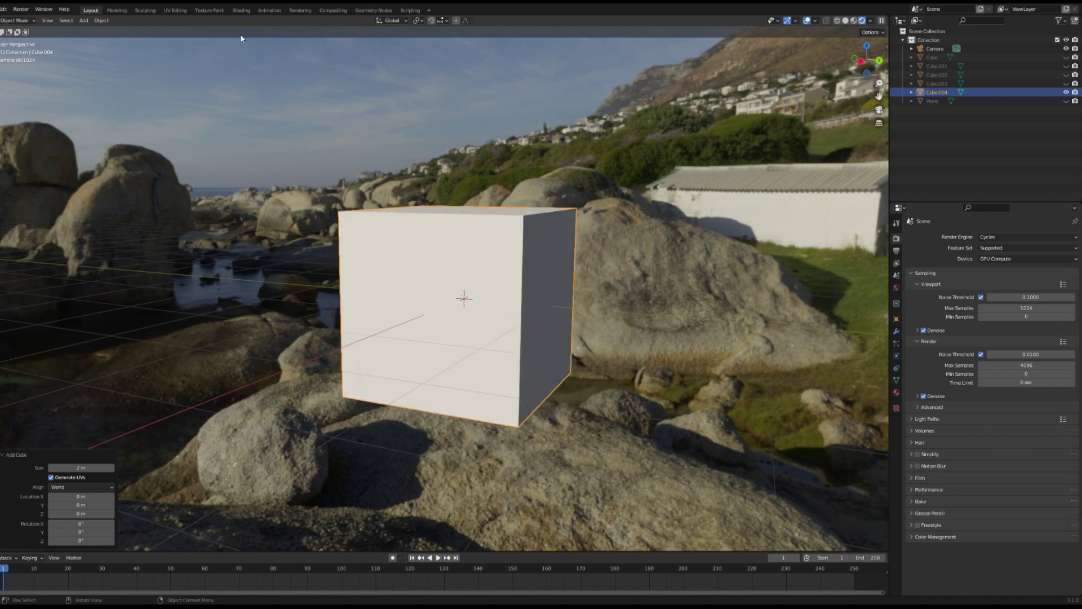
Step: Switch to the Shading workspace and create a new material named Concrete on the cube
{"action": "left_click", "coordinate": [243, 10]}
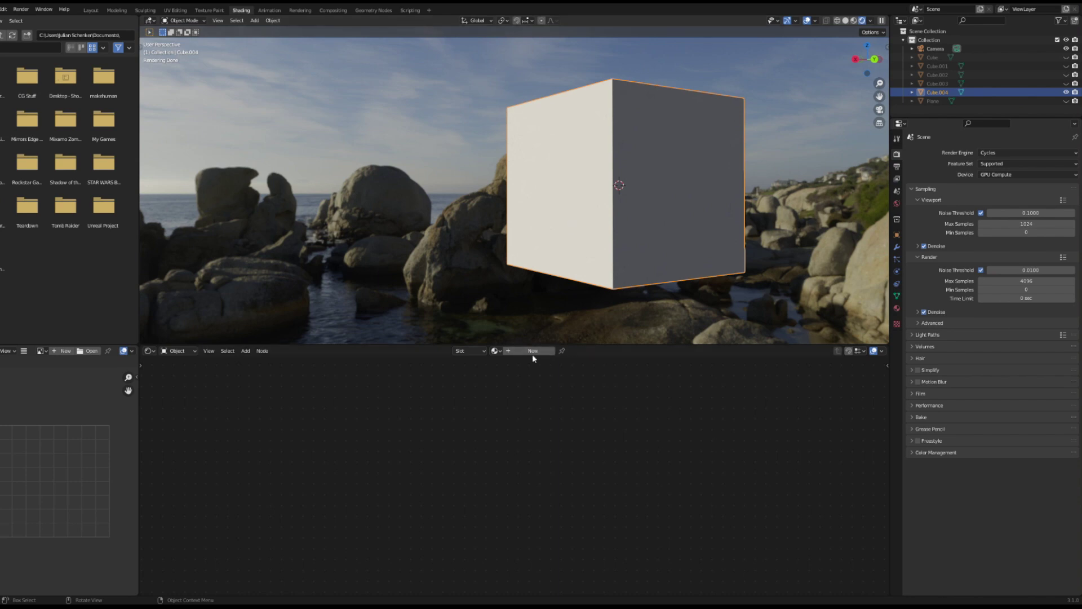
{"action": "double_click", "coordinate": [532, 354]}
{"action": "type", "text": "Co"}
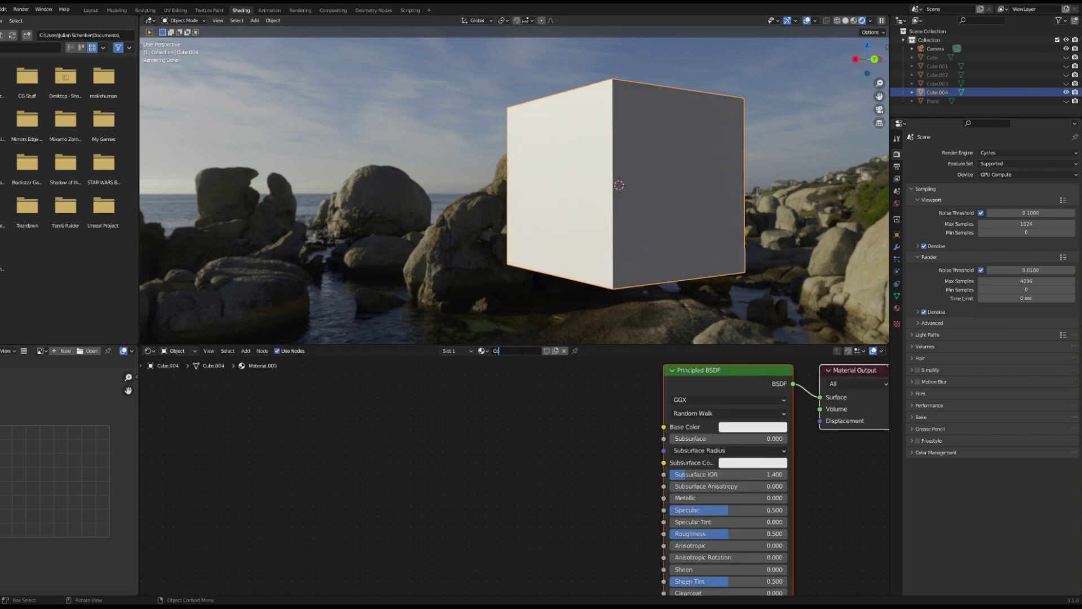
{"action": "type", "text": "ncrete"}
{"action": "key", "text": "Return"}
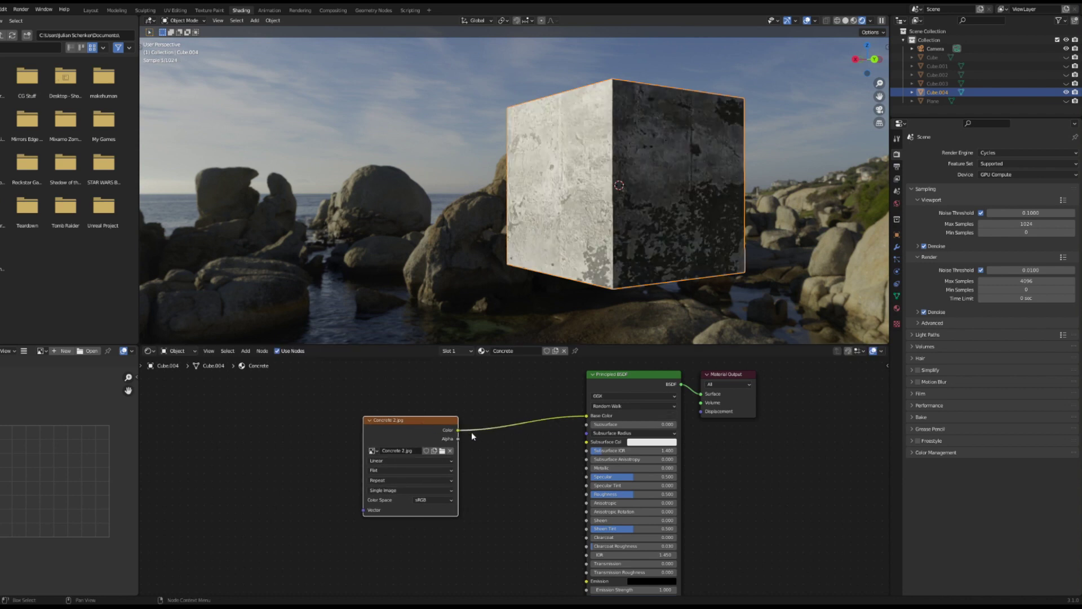
Step: Shift the Concrete 2.jpg node away from the shader and unwrap the whole cube with Cube Projection
{"action": "left_click_drag", "start_coordinate": [423, 442], "coordinate": [403, 440]}
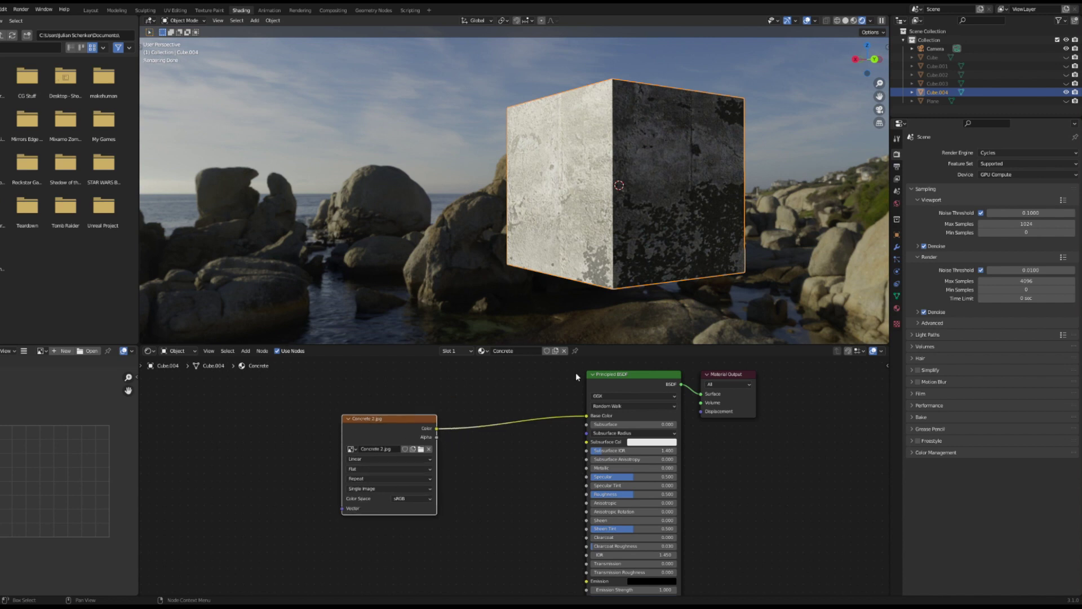
{"action": "key", "text": "Tab"}
{"action": "key", "text": "u"}
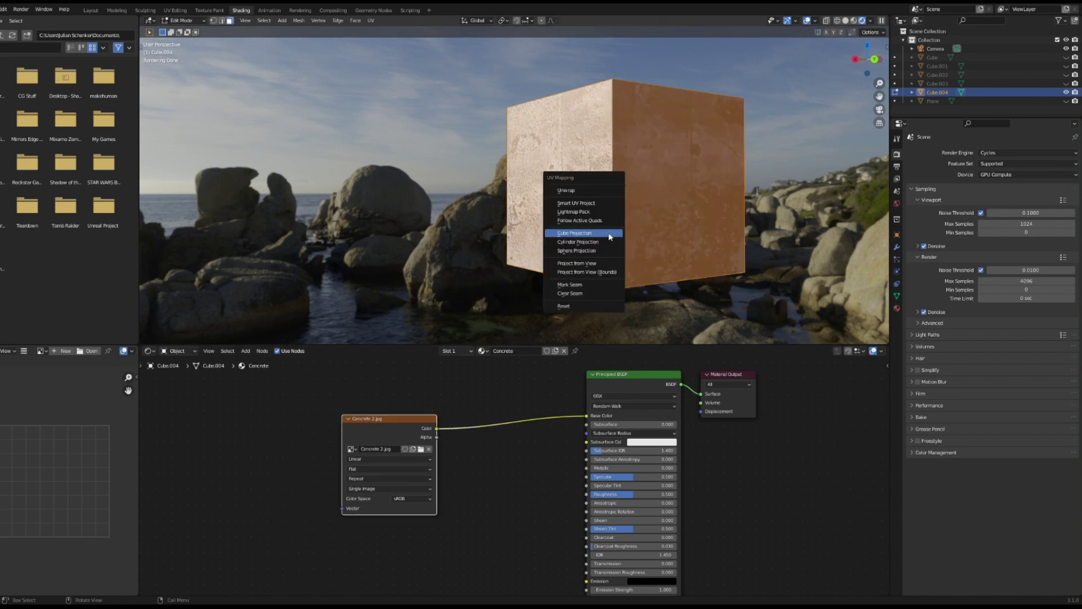
{"action": "left_click", "coordinate": [607, 233]}
{"action": "key", "text": "Tab"}
{"action": "middle_click_drag", "start_coordinate": [665, 227], "coordinate": [624, 211]}
{"action": "scroll", "coordinate": [687, 229], "scroll_direction": "up", "scroll_amount": 6}
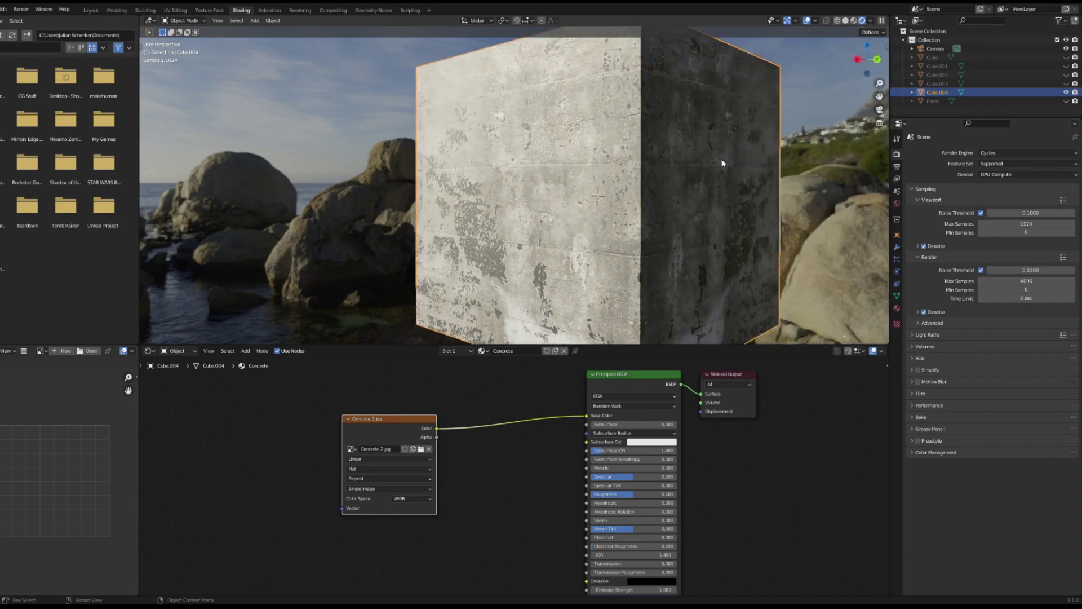
Step: Move the Concrete 2.jpg node farther out and connect its Color to the Principled BSDF's Specular and Normal inputs
{"action": "left_click_drag", "start_coordinate": [415, 439], "coordinate": [358, 437]}
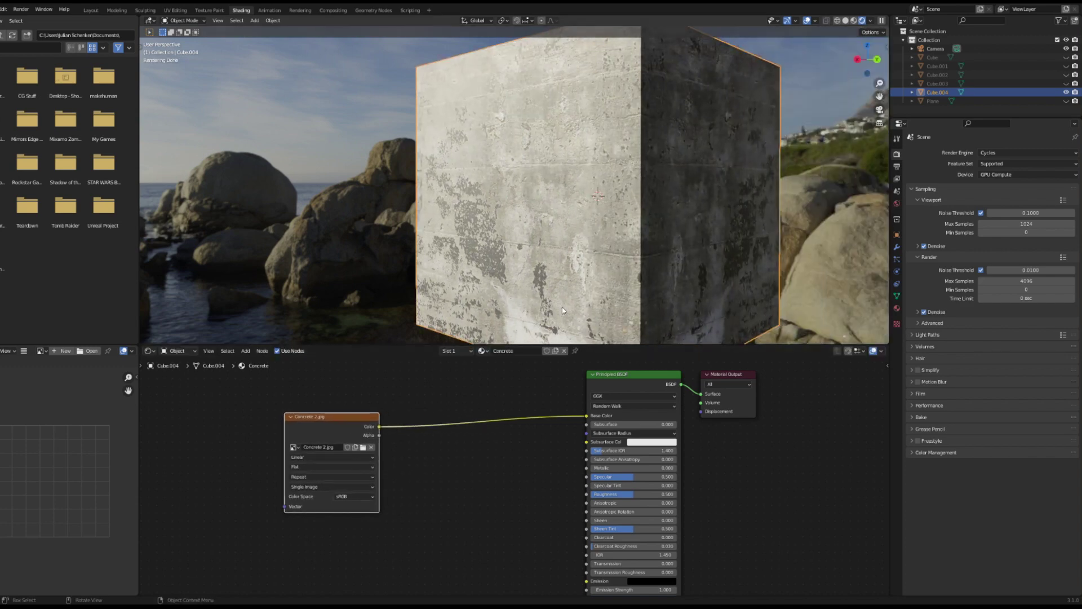
{"action": "mouse_move", "coordinate": [551, 310]}
{"action": "middle_mouse_down"}
{"action": "mouse_move", "coordinate": [530, 288]}
{"action": "mouse_move", "coordinate": [540, 307]}
{"action": "middle_mouse_up"}
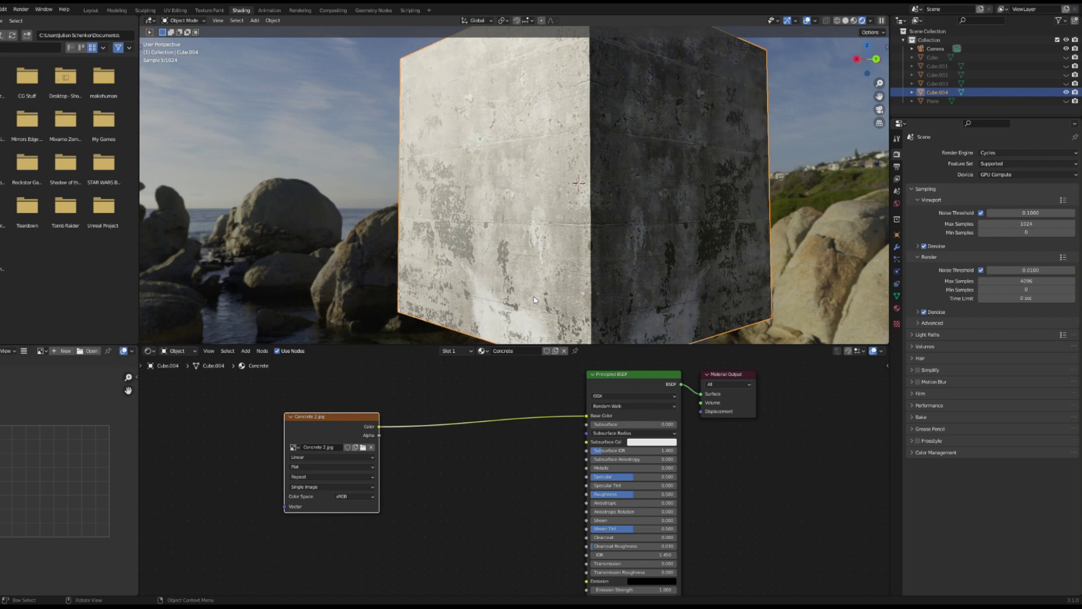
{"action": "left_click_drag", "start_coordinate": [587, 476], "coordinate": [253, 415]}
{"action": "middle_click_drag", "start_coordinate": [534, 264], "coordinate": [532, 255]}
{"action": "middle_click_drag", "start_coordinate": [510, 494], "coordinate": [525, 440]}
{"action": "scroll", "coordinate": [524, 440], "scroll_direction": "down", "scroll_amount": 1}
{"action": "left_click_drag", "start_coordinate": [594, 542], "coordinate": [327, 366]}
{"action": "middle_click_drag", "start_coordinate": [455, 453], "coordinate": [455, 491]}
Step: Insert a Bump node on the Normal link, with the concrete texture's Color feeding its Height input
{"action": "key", "text": "shift+a"}
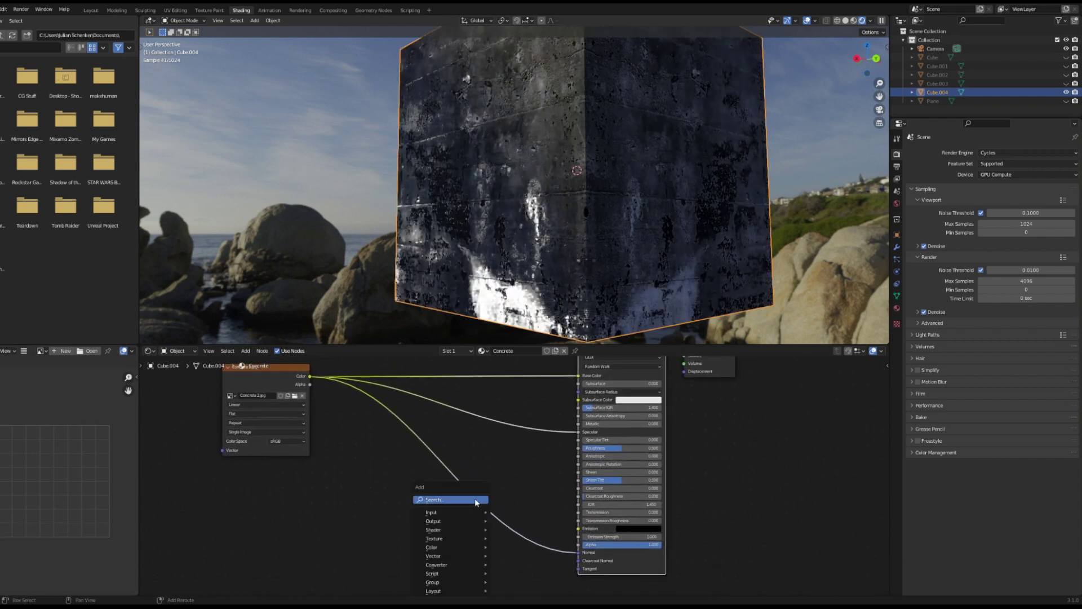
{"action": "mouse_move", "coordinate": [451, 556]}
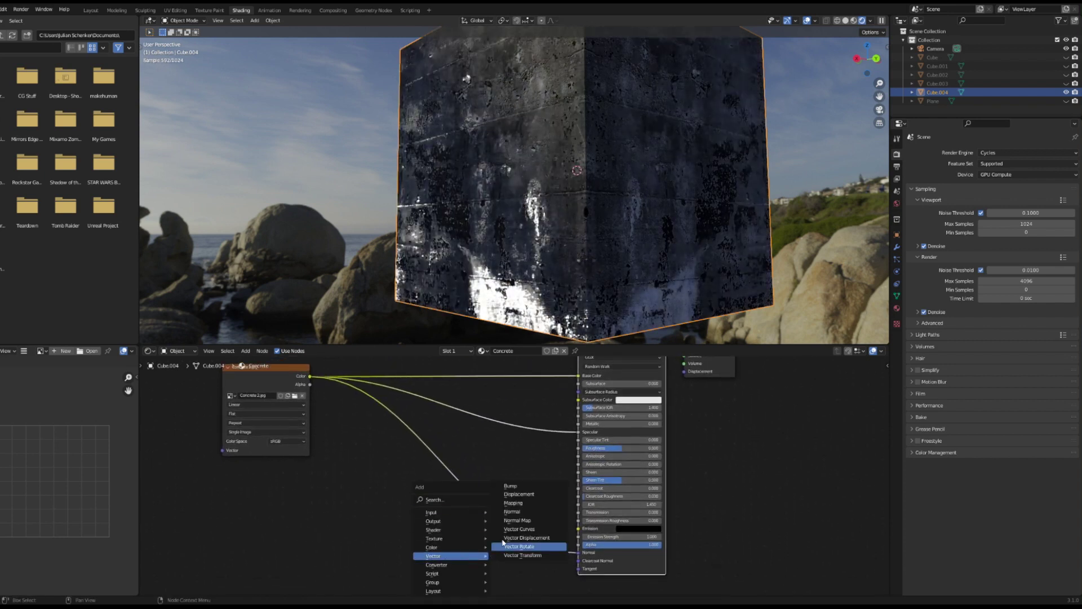
{"action": "left_click", "coordinate": [510, 485]}
{"action": "left_click", "coordinate": [515, 529]}
{"action": "left_click_drag", "start_coordinate": [499, 563], "coordinate": [498, 556]}
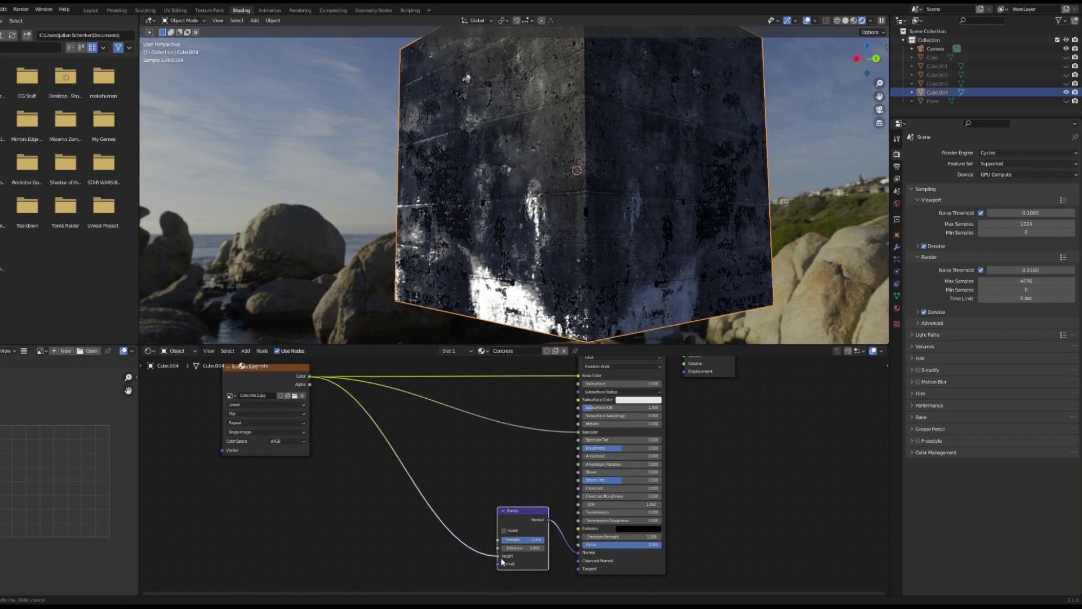
Step: Reduce the Bump node's Strength to 0.258 and enable Invert
{"action": "middle_click_drag", "start_coordinate": [498, 557], "coordinate": [497, 523]}
{"action": "scroll", "coordinate": [513, 479], "scroll_direction": "up", "scroll_amount": 6}
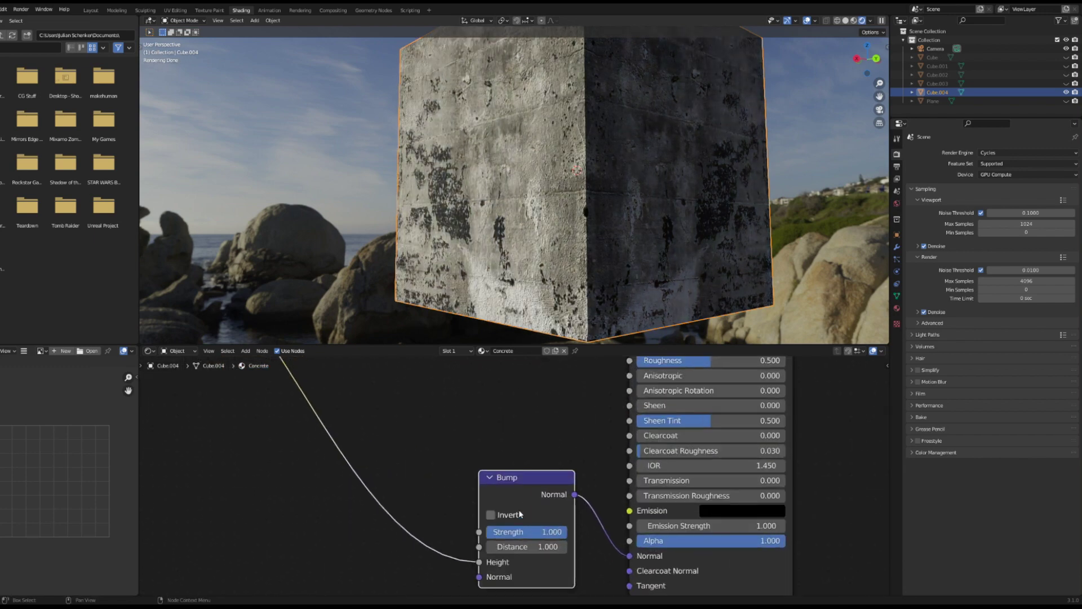
{"action": "middle_click_drag", "start_coordinate": [565, 213], "coordinate": [559, 206]}
{"action": "scroll", "coordinate": [559, 205], "scroll_direction": "up", "scroll_amount": 4}
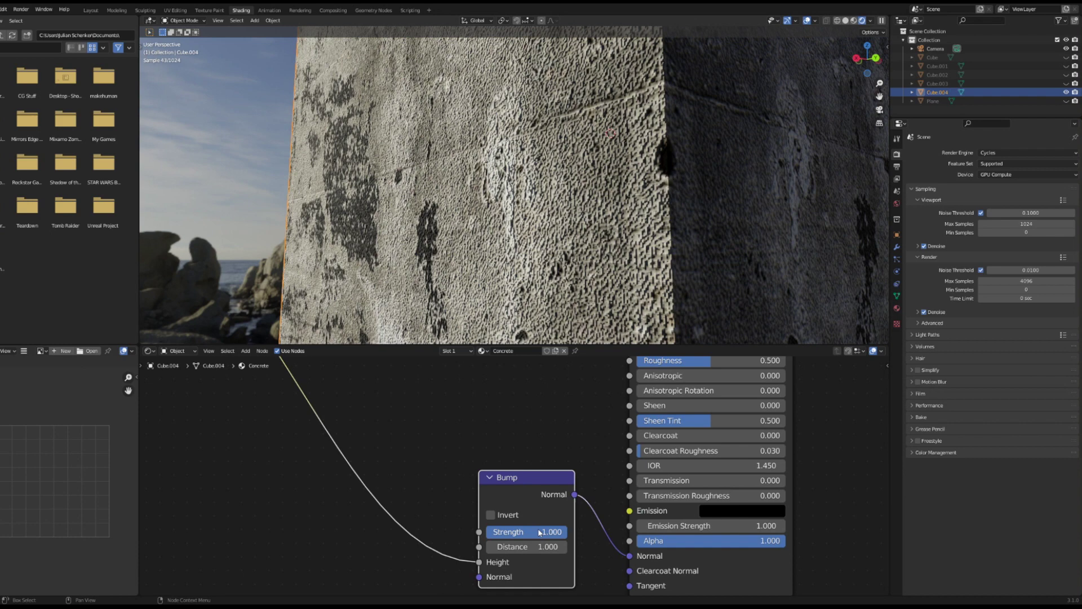
{"action": "left_click_drag", "start_coordinate": [540, 532], "coordinate": [507, 531]}
{"action": "left_click", "coordinate": [491, 515]}
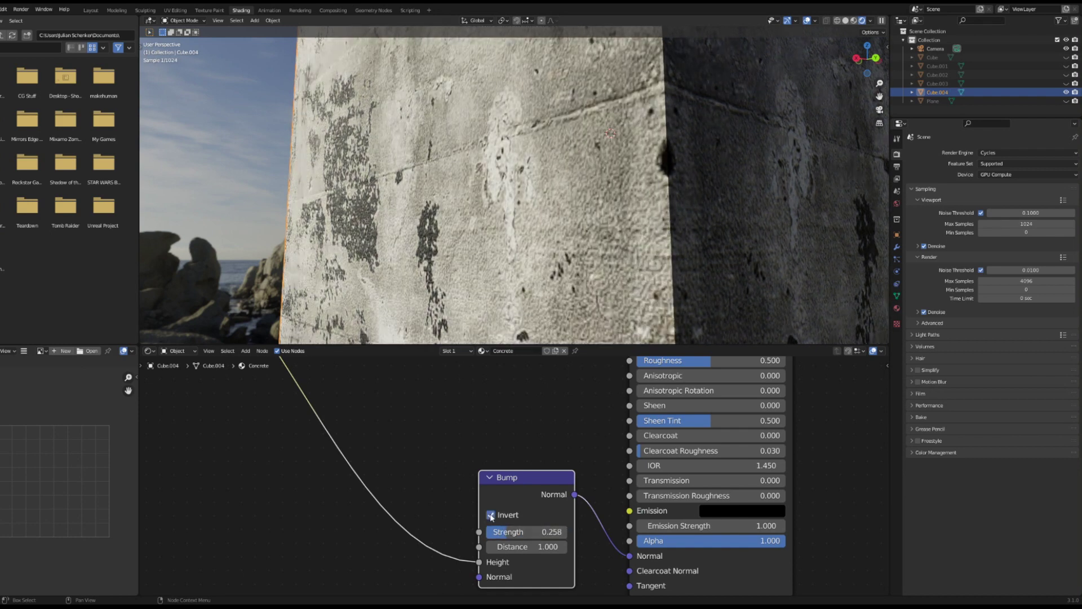
Step: Lower the Bump node's Strength further to 0.142 and check the concrete surface on the cube
{"action": "middle_click_drag", "start_coordinate": [584, 222], "coordinate": [579, 213]}
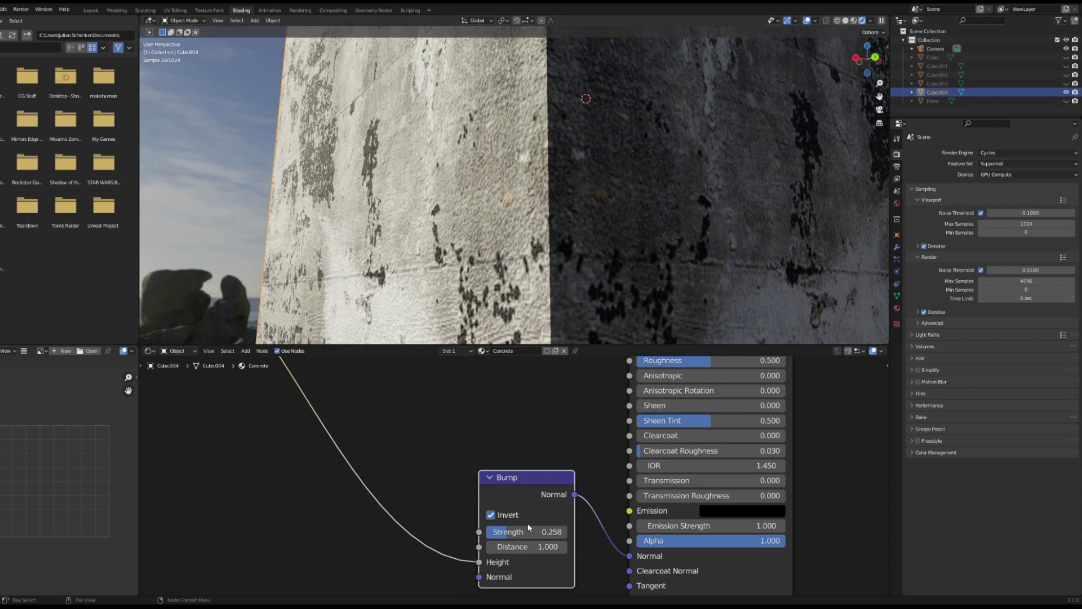
{"action": "left_click_drag", "start_coordinate": [528, 527], "coordinate": [516, 527]}
{"action": "scroll", "coordinate": [556, 136], "scroll_direction": "down", "scroll_amount": 6}
{"action": "middle_click_drag", "start_coordinate": [557, 137], "coordinate": [576, 157]}
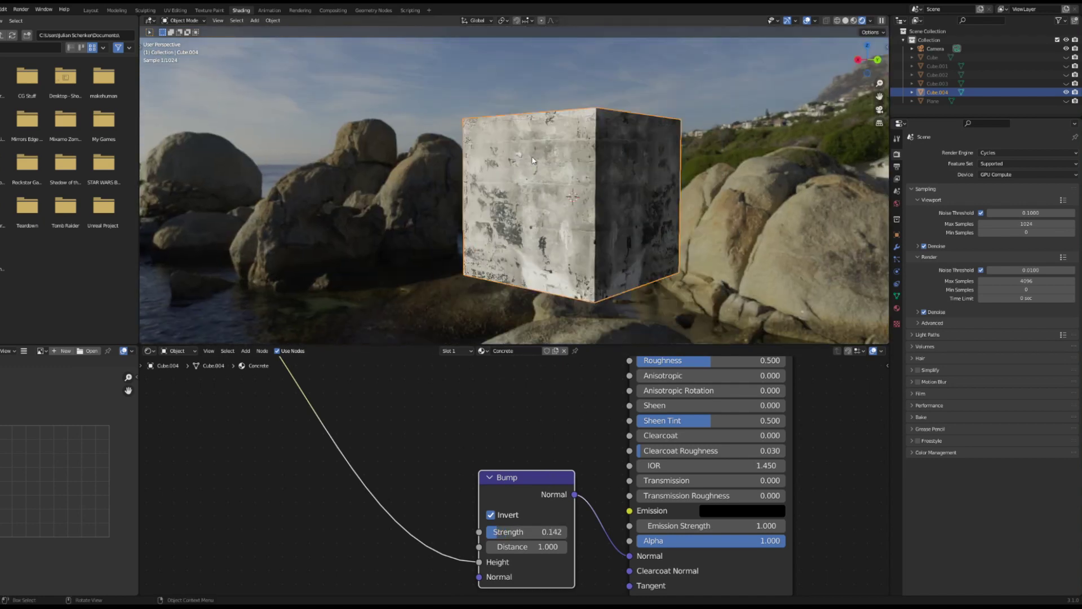
{"action": "scroll", "coordinate": [577, 157], "scroll_direction": "up", "scroll_amount": 1}
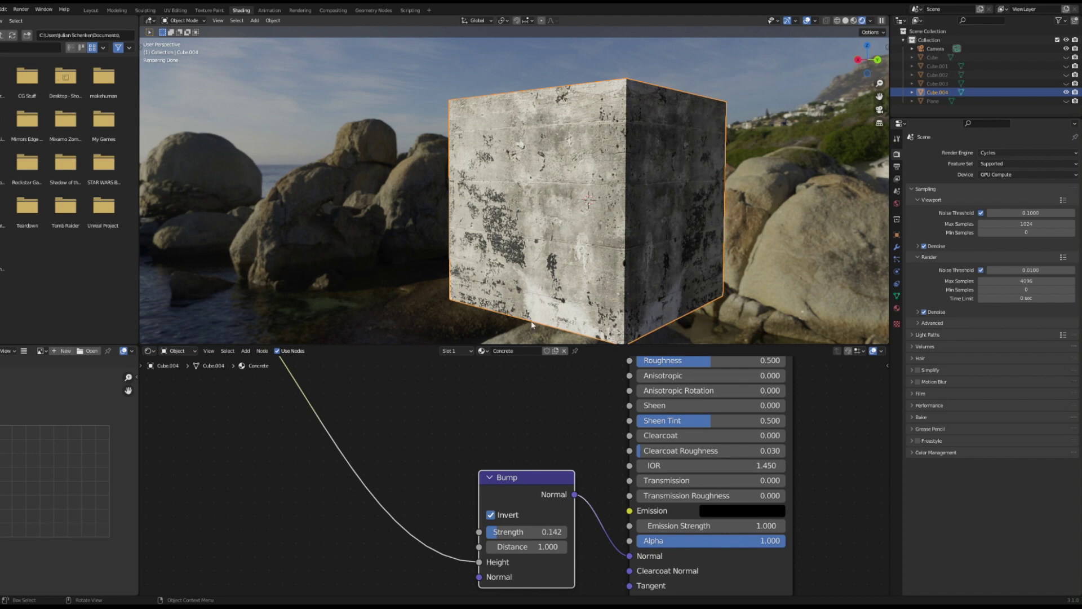
Step: Place the Dirty Metal.jpg texture node below the concrete texture and add Mapping and Texture Coordinate nodes to it
{"action": "scroll", "coordinate": [400, 416], "scroll_direction": "down", "scroll_amount": 3}
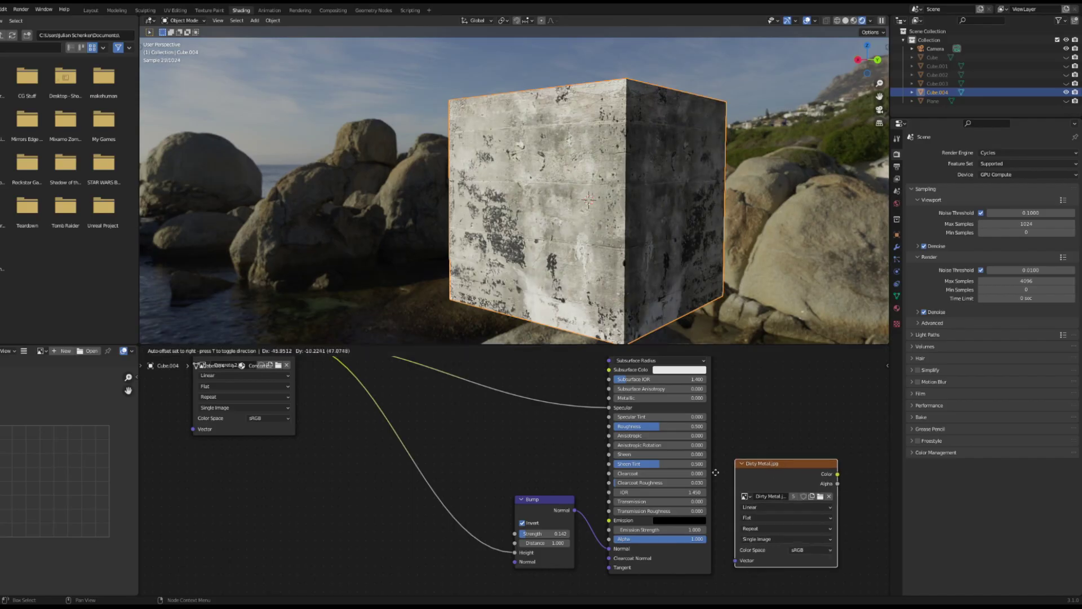
{"action": "left_click_drag", "start_coordinate": [774, 473], "coordinate": [244, 469]}
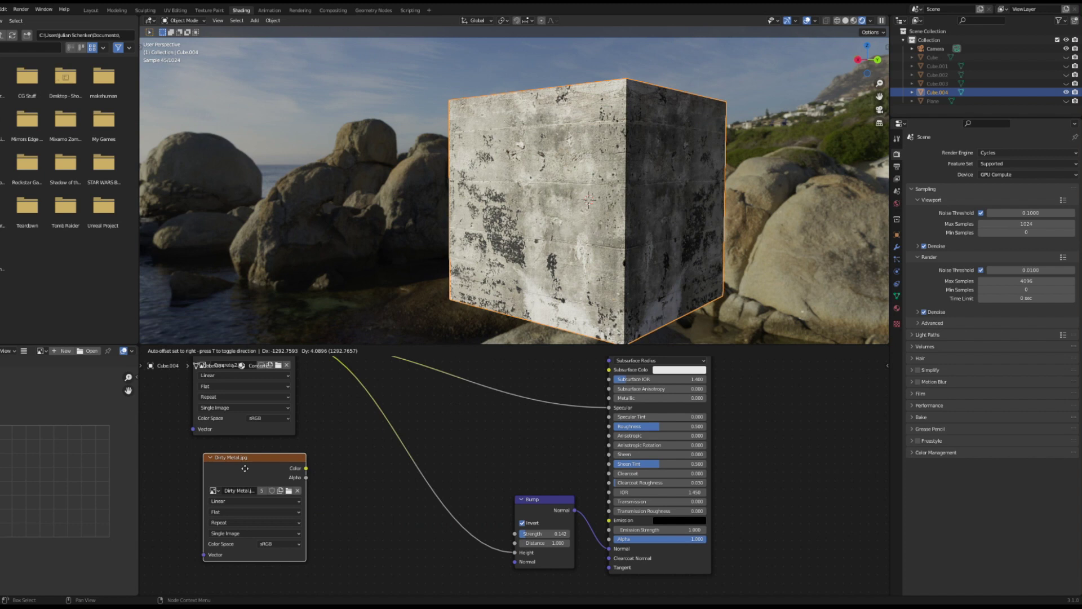
{"action": "left_click_drag", "start_coordinate": [244, 468], "coordinate": [234, 462]}
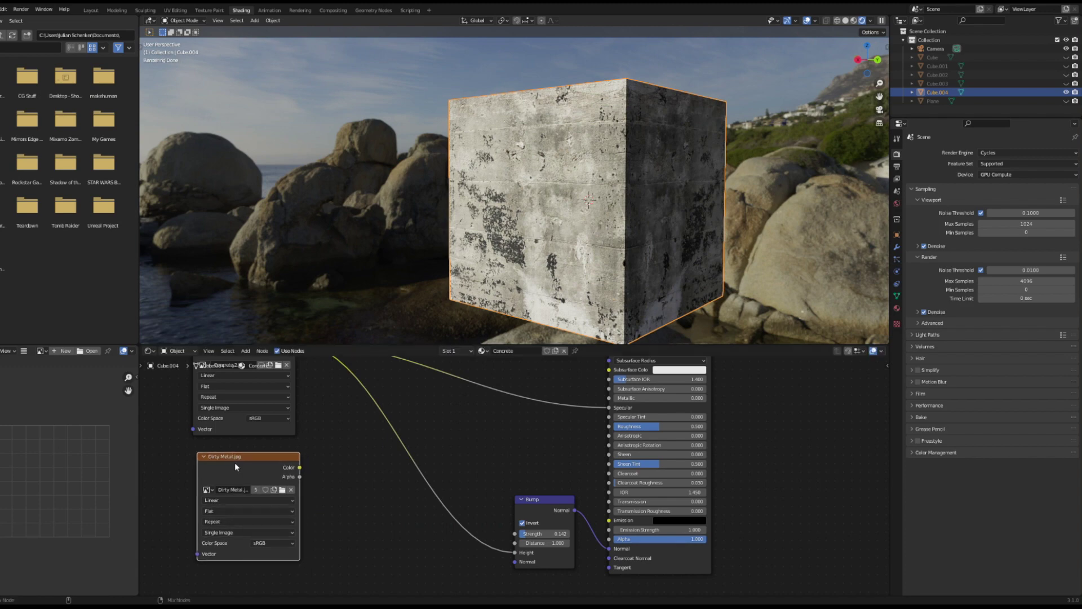
{"action": "key", "text": "ctrl+t"}
{"action": "middle_click_drag", "start_coordinate": [237, 467], "coordinate": [392, 417]}
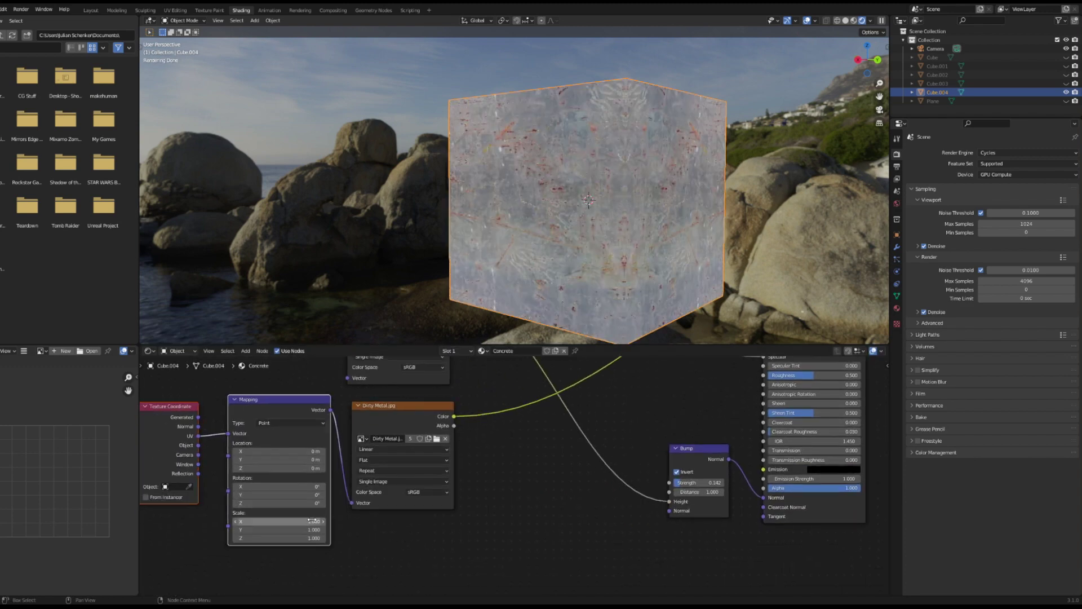
Step: Try scales of 10 and 5 on all three axes of the Dirty Metal texture's Mapping node
{"action": "left_click_drag", "start_coordinate": [299, 521], "coordinate": [300, 538]}
{"action": "type", "text": "10"}
{"action": "key", "text": "Return"}
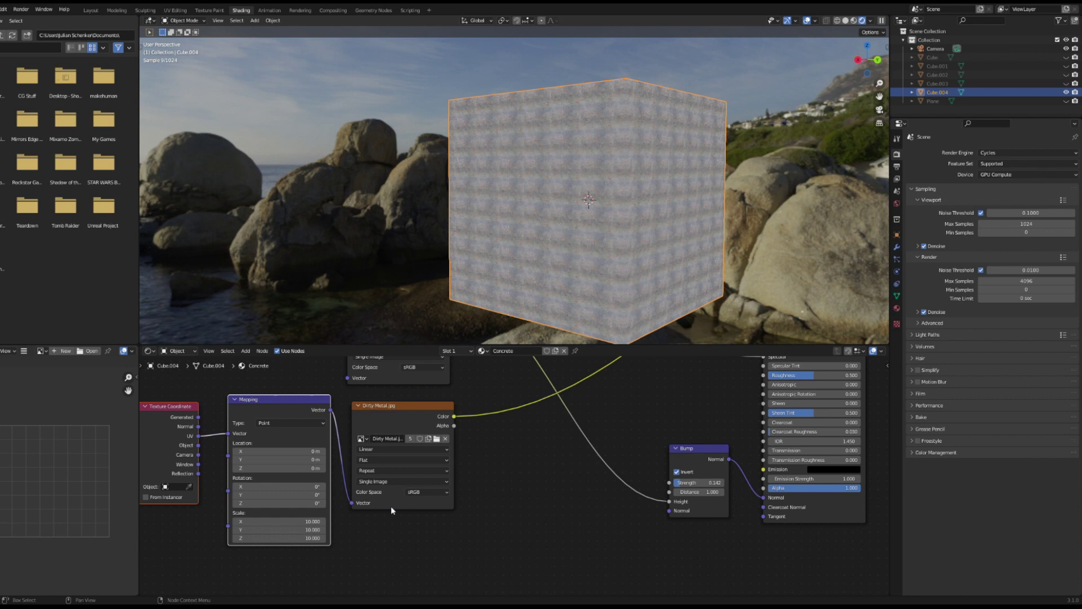
{"action": "key", "text": "ctrl+z"}
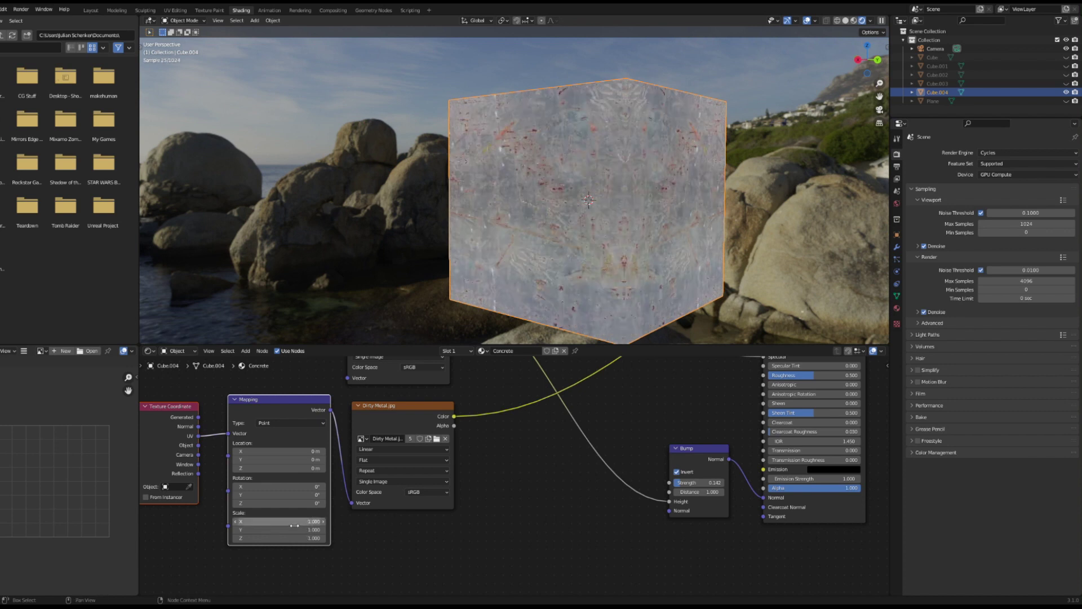
{"action": "left_click_drag", "start_coordinate": [295, 522], "coordinate": [296, 538]}
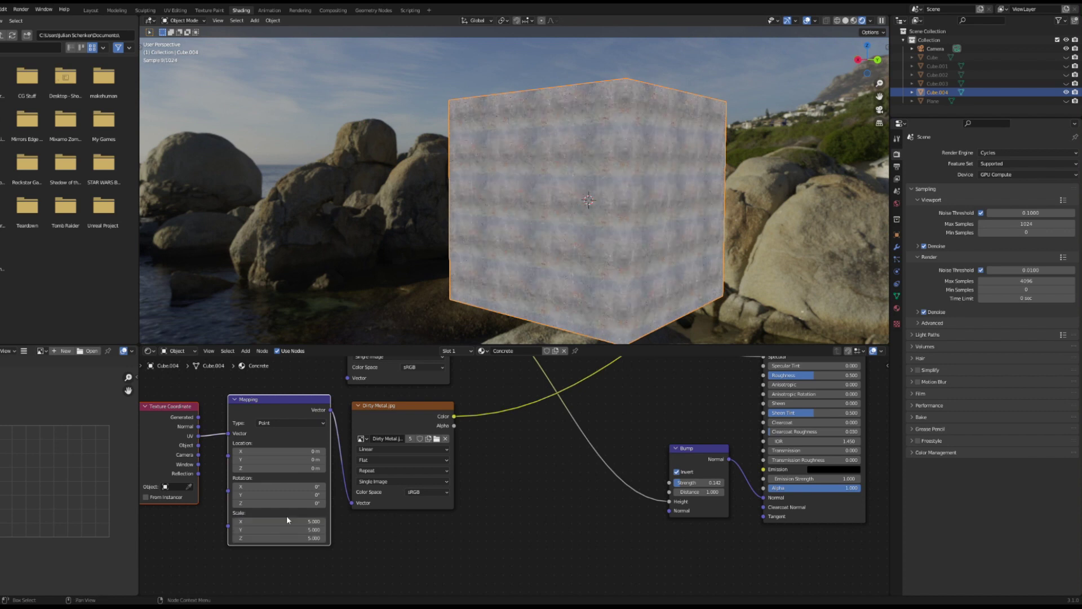
{"action": "key", "text": "Return"}
Step: Set the Mapping node's X, Y and Z scale to 3
{"action": "left_click_drag", "start_coordinate": [300, 517], "coordinate": [299, 536]}
{"action": "type", "text": "3"}
{"action": "key", "text": "Return"}
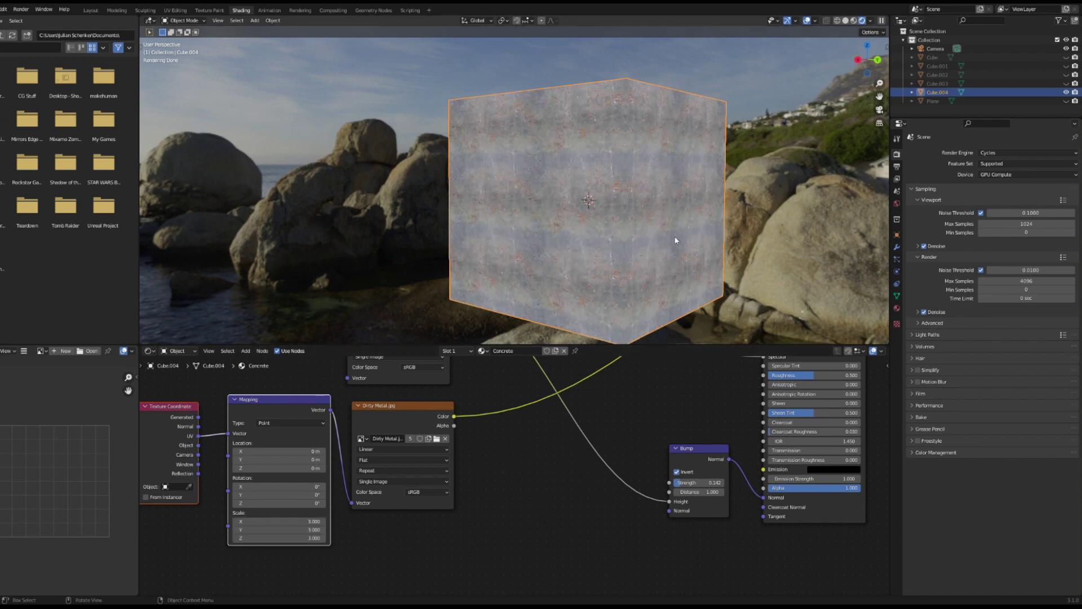
Step: Undo the misplaced ColorRamp and insert a new one on the Dirty Metal texture's Color output link
{"action": "scroll", "coordinate": [675, 241], "scroll_direction": "up", "scroll_amount": 5}
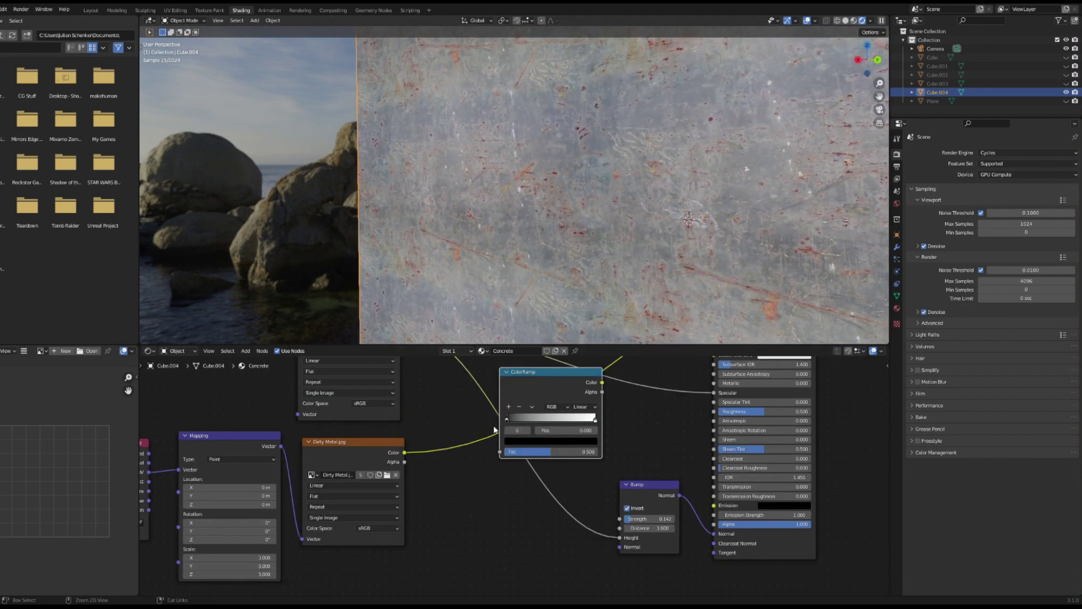
{"action": "key", "text": "ctrl+z"}
{"action": "middle_click_drag", "start_coordinate": [508, 411], "coordinate": [471, 434]}
{"action": "key", "text": "shift+a"}
{"action": "mouse_move", "coordinate": [447, 444]}
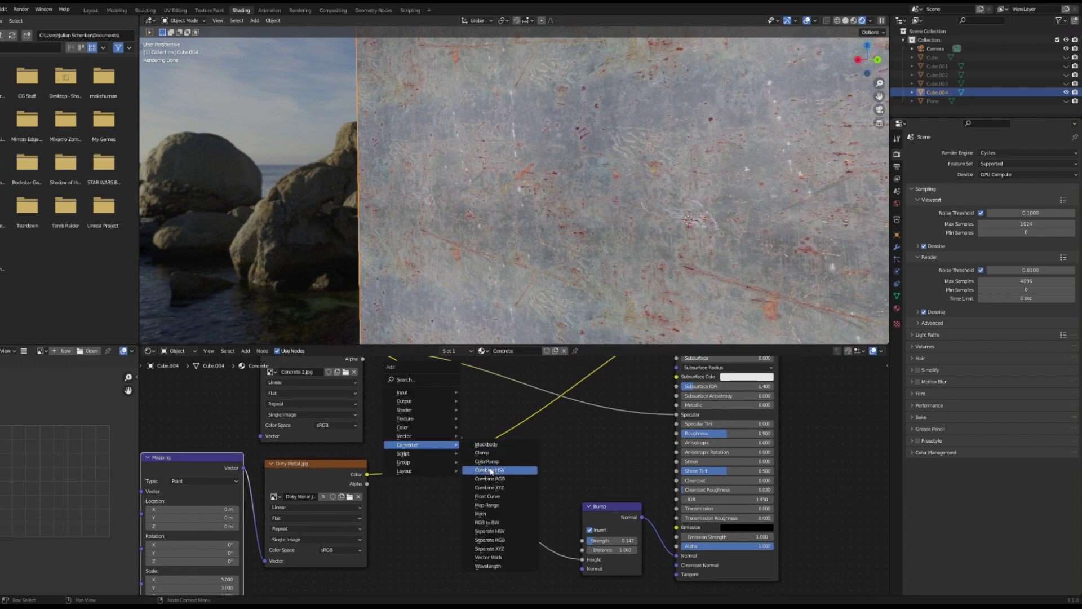
{"action": "left_click", "coordinate": [486, 461]}
{"action": "left_click", "coordinate": [445, 423]}
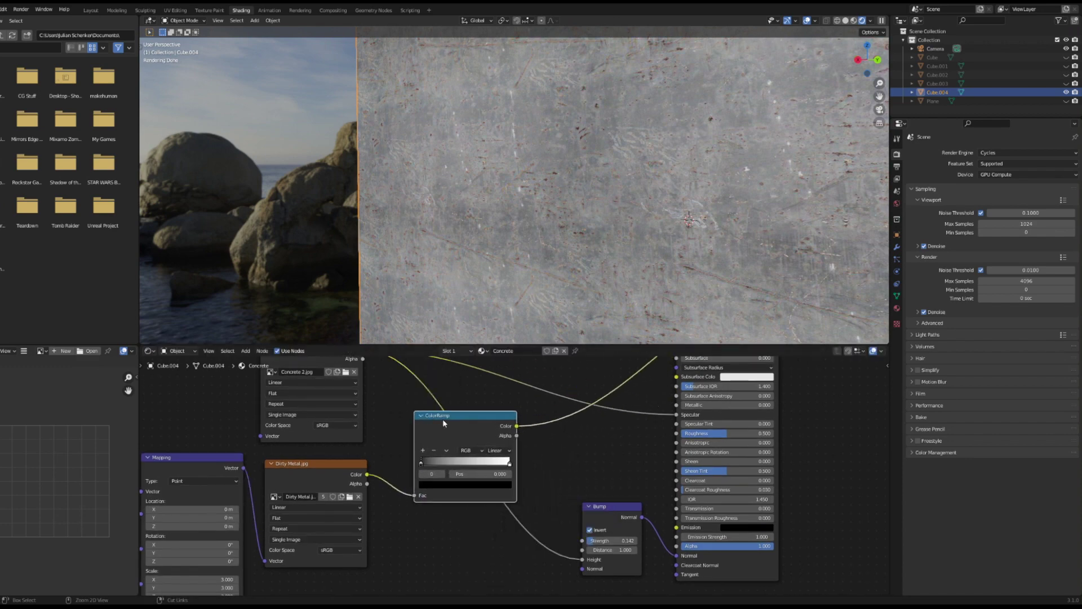
Step: Move the ColorRamp's black and white stops inward and preview the Principled BSDF with the ramp driving its Roughness
{"action": "left_click_drag", "start_coordinate": [420, 462], "coordinate": [428, 466]}
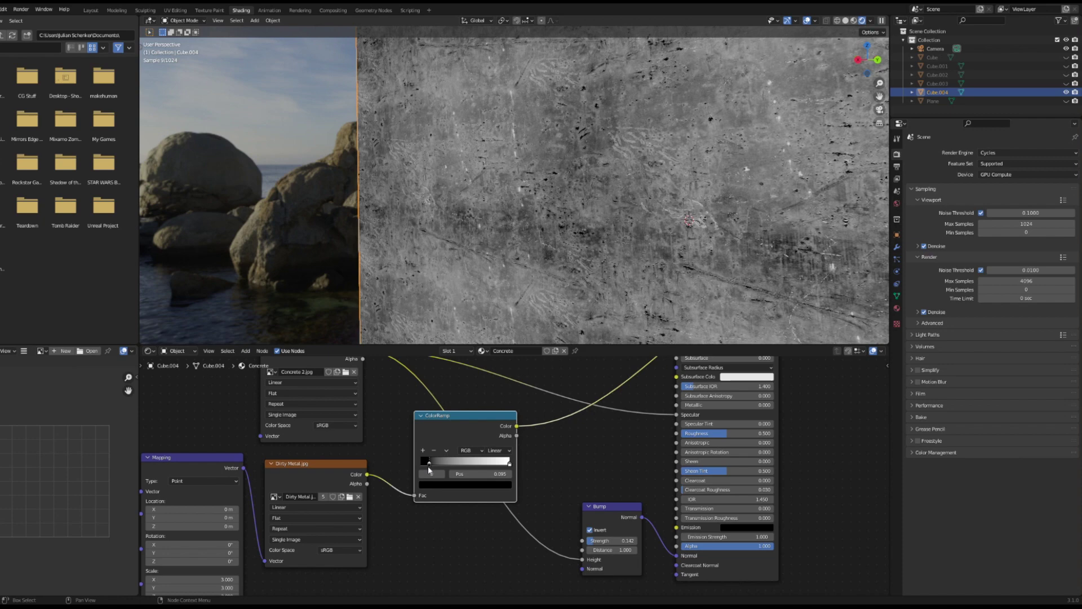
{"action": "left_click_drag", "start_coordinate": [509, 463], "coordinate": [542, 471]}
{"action": "scroll", "coordinate": [529, 424], "scroll_direction": "down", "scroll_amount": 3}
{"action": "left_click", "coordinate": [581, 388], "text": "ctrl+shift"}
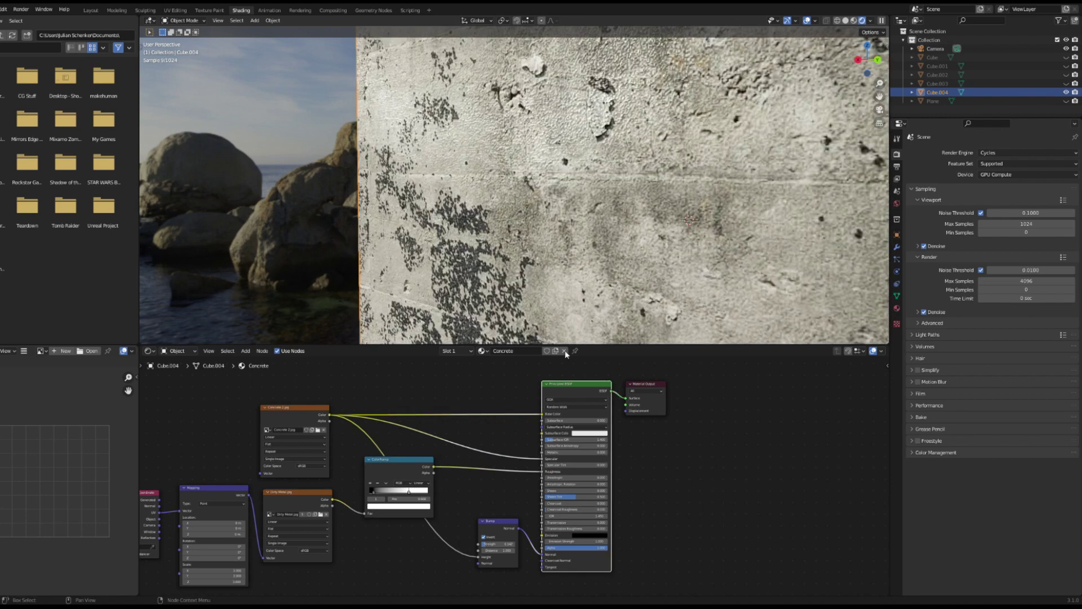
{"action": "middle_click_drag", "start_coordinate": [549, 269], "coordinate": [523, 253]}
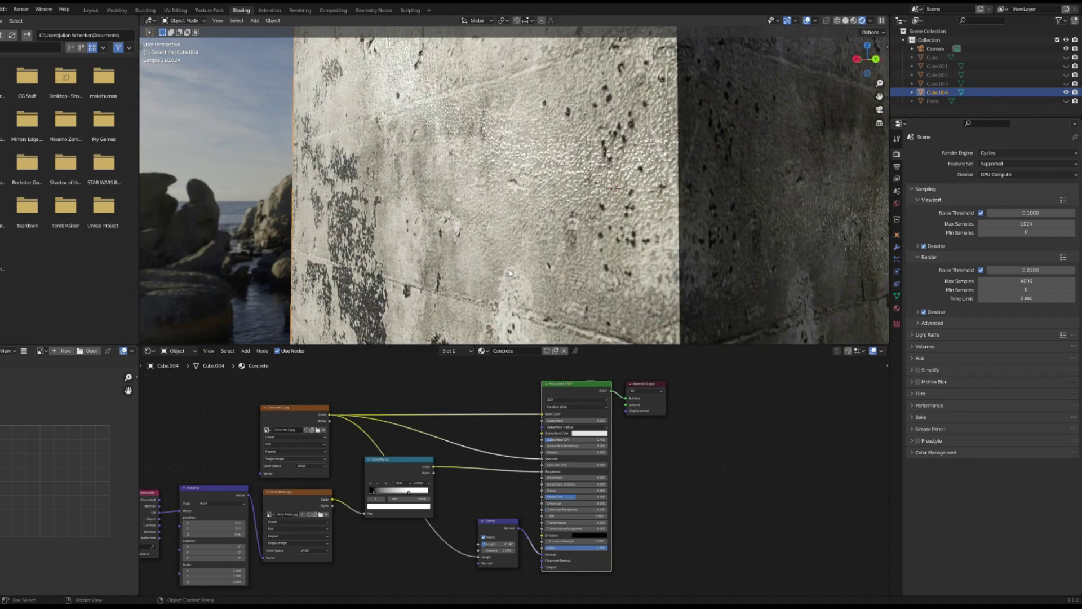
{"action": "scroll", "coordinate": [428, 479], "scroll_direction": "up", "scroll_amount": 1}
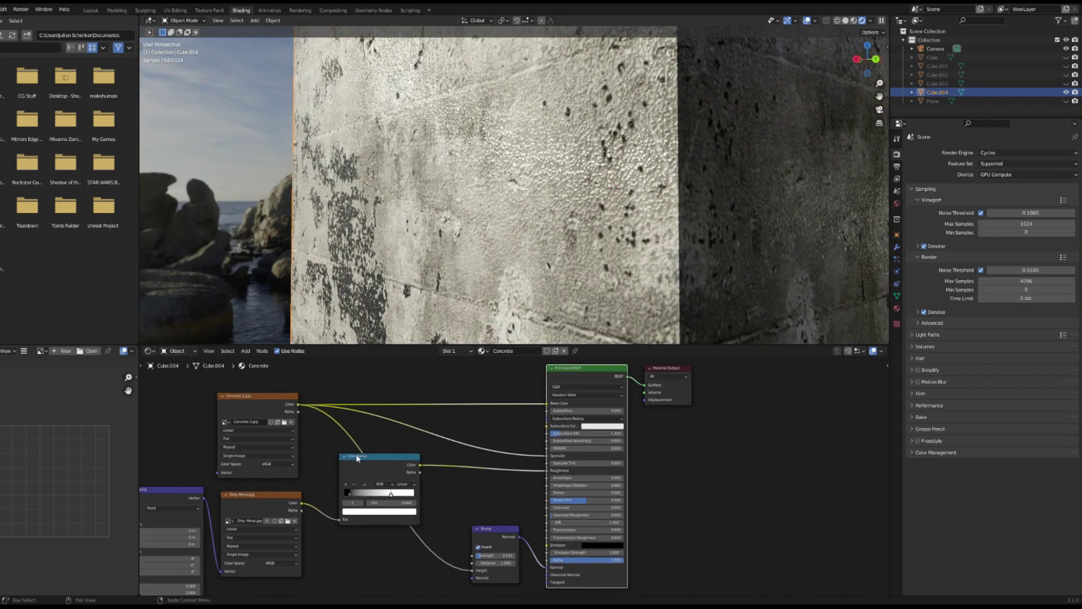
Step: Collapse the roughness ColorRamp and insert a duplicate of it on the link from the Concrete 2 texture to Specular
{"action": "key", "text": "h"}
{"action": "left_click_drag", "start_coordinate": [356, 458], "coordinate": [344, 502]}
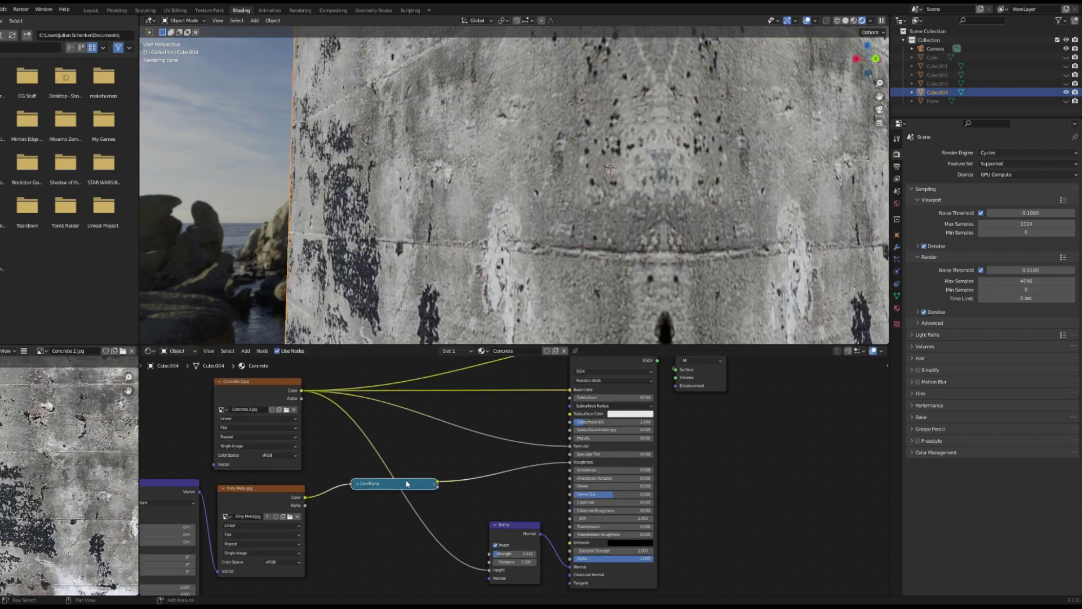
{"action": "key", "text": "shift+d"}
{"action": "left_click", "coordinate": [455, 438]}
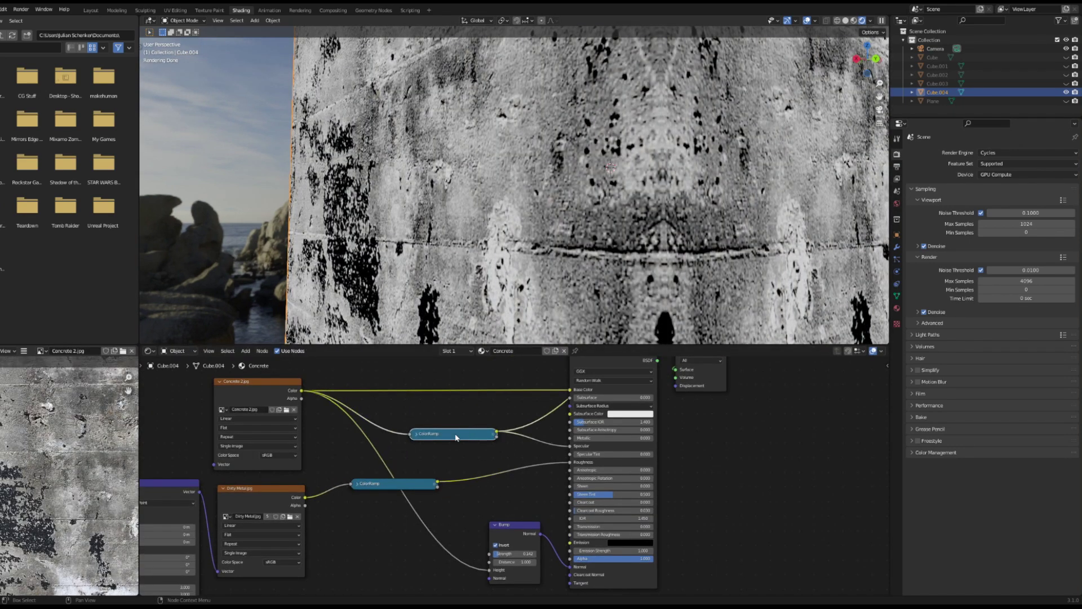
Step: Move the Specular ColorRamp's white stop to position 1.000, darken it to grey, preview the Principled BSDF and collapse the ramp
{"action": "key", "text": "h"}
{"action": "left_click_drag", "start_coordinate": [420, 440], "coordinate": [466, 442]}
{"action": "left_click", "coordinate": [439, 467]}
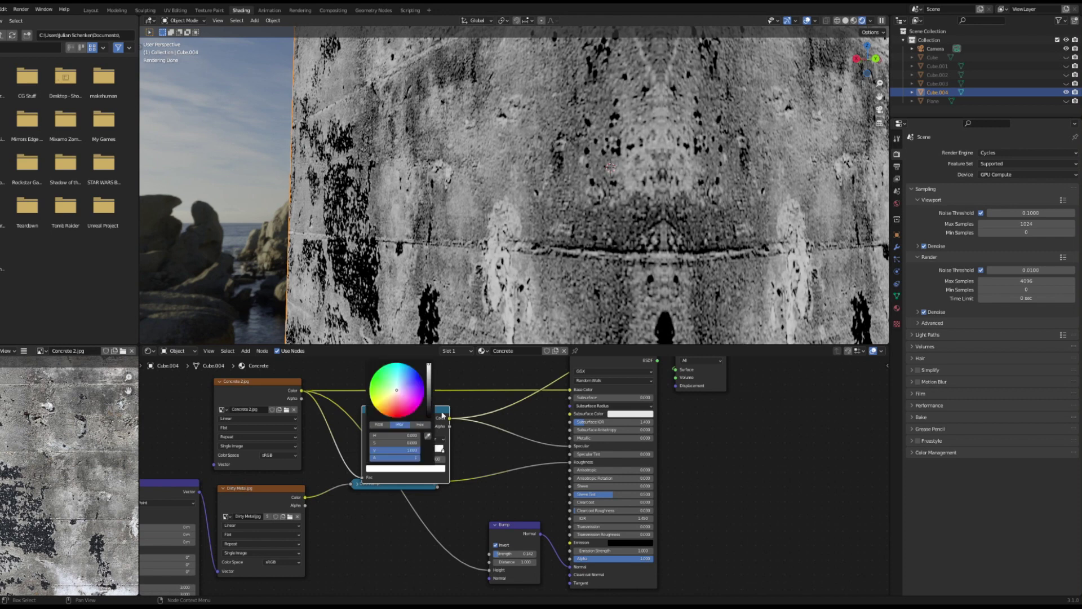
{"action": "left_click", "coordinate": [429, 388]}
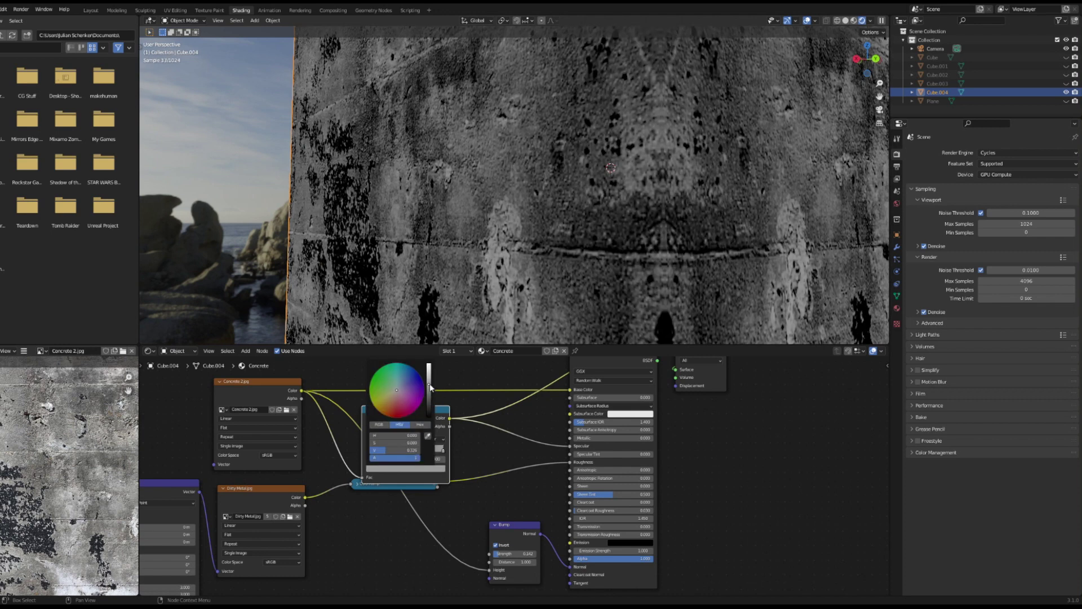
{"action": "left_click", "coordinate": [631, 389], "text": "ctrl+shift"}
{"action": "left_click", "coordinate": [378, 413]}
{"action": "key", "text": "h"}
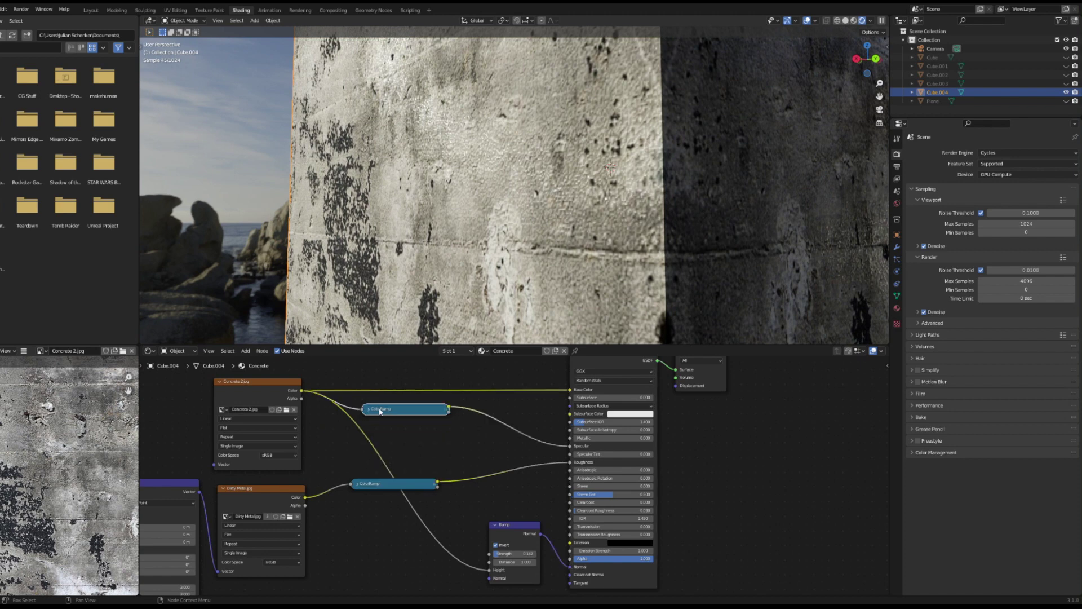
Step: Rearrange the collapsed ColorRamps and insert a MixRGB node on the link between the Concrete 2 ramp and Specular
{"action": "left_click_drag", "start_coordinate": [378, 412], "coordinate": [430, 425]}
{"action": "left_click", "coordinate": [413, 486]}
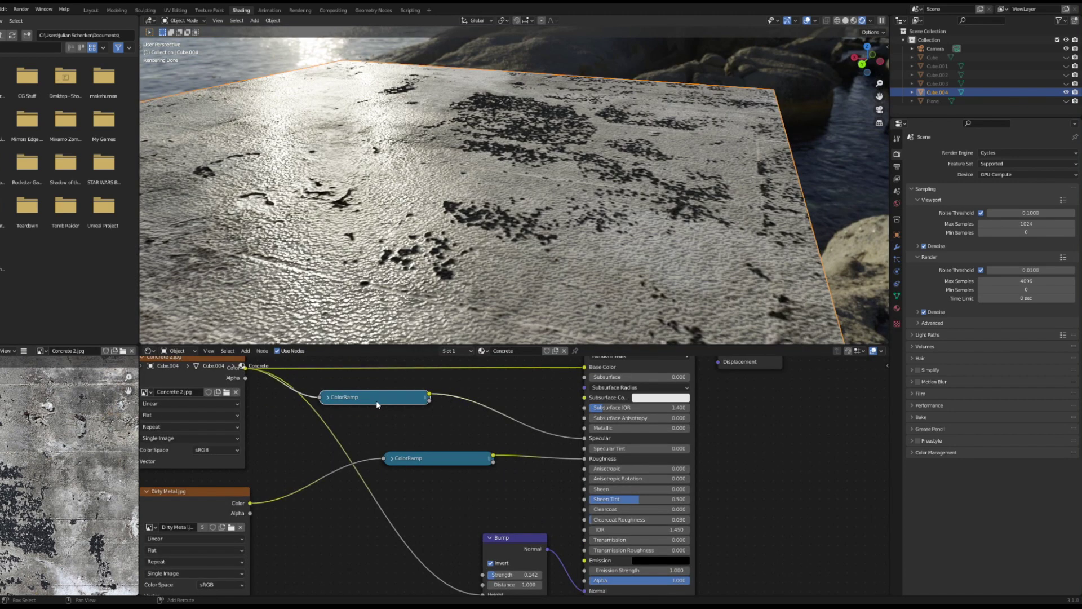
{"action": "key", "text": "shift+a"}
{"action": "type", "text": "mi"}
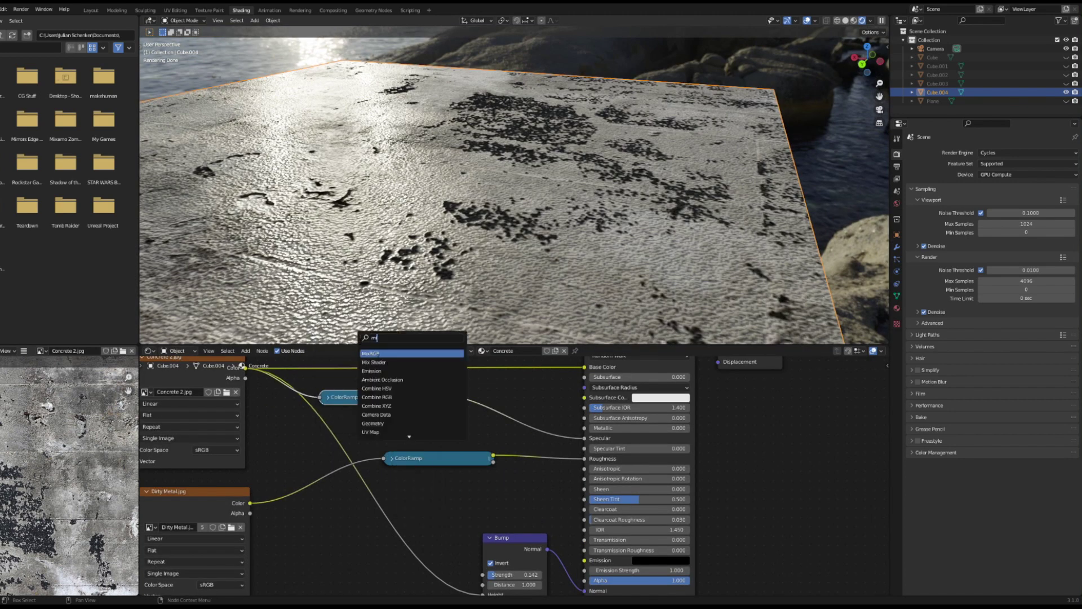
{"action": "key", "text": "Return"}
{"action": "left_click", "coordinate": [488, 399]}
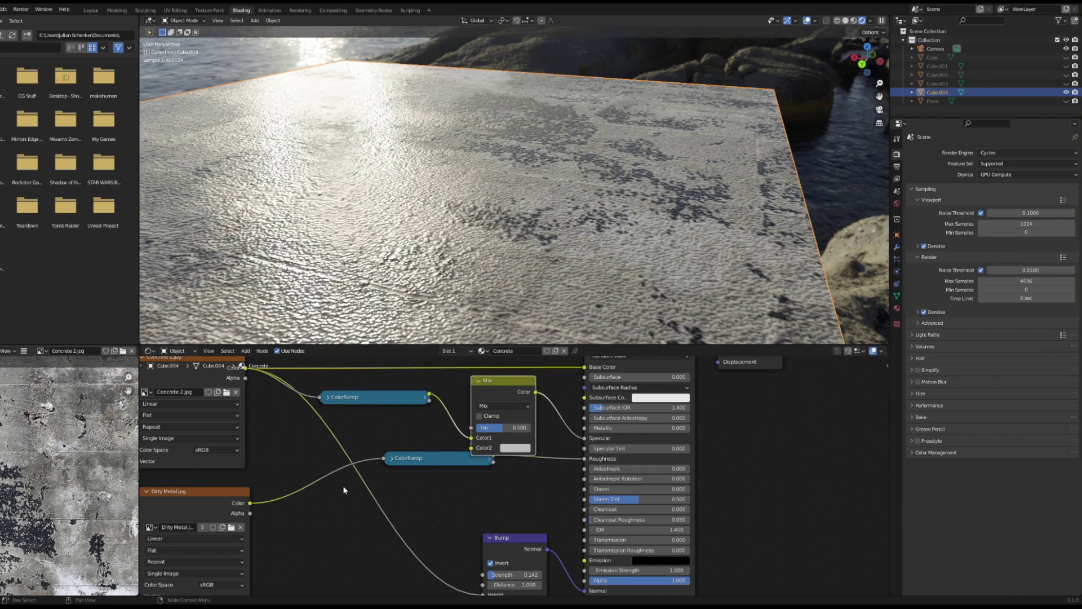
Step: Try feeding the Dirty Metal texture's Color output directly into the Mix node's Color2 input
{"action": "left_click_drag", "start_coordinate": [417, 459], "coordinate": [341, 475]}
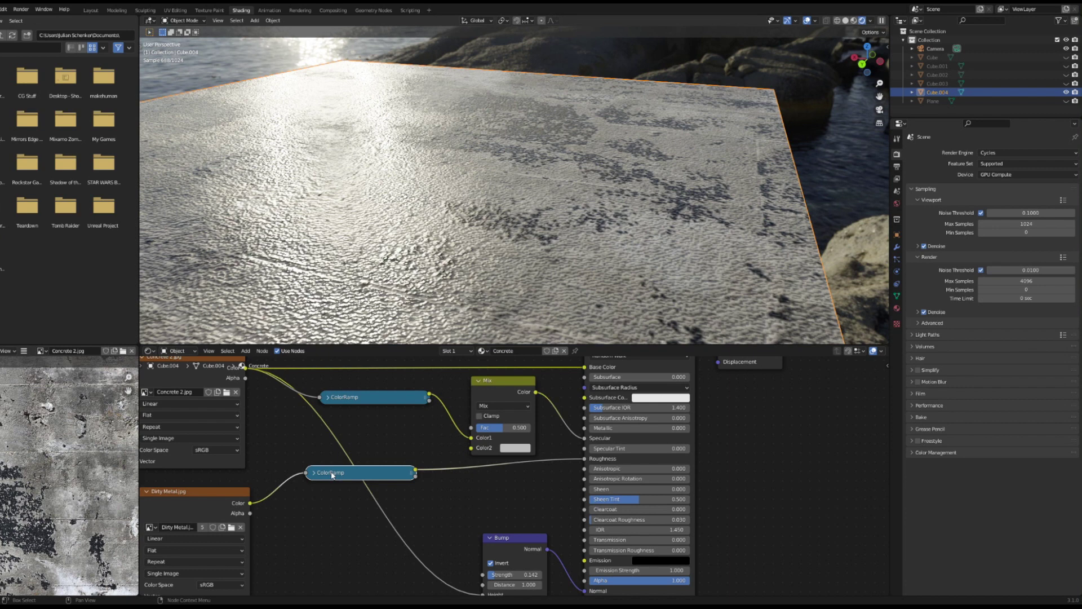
{"action": "left_click_drag", "start_coordinate": [250, 503], "coordinate": [471, 447]}
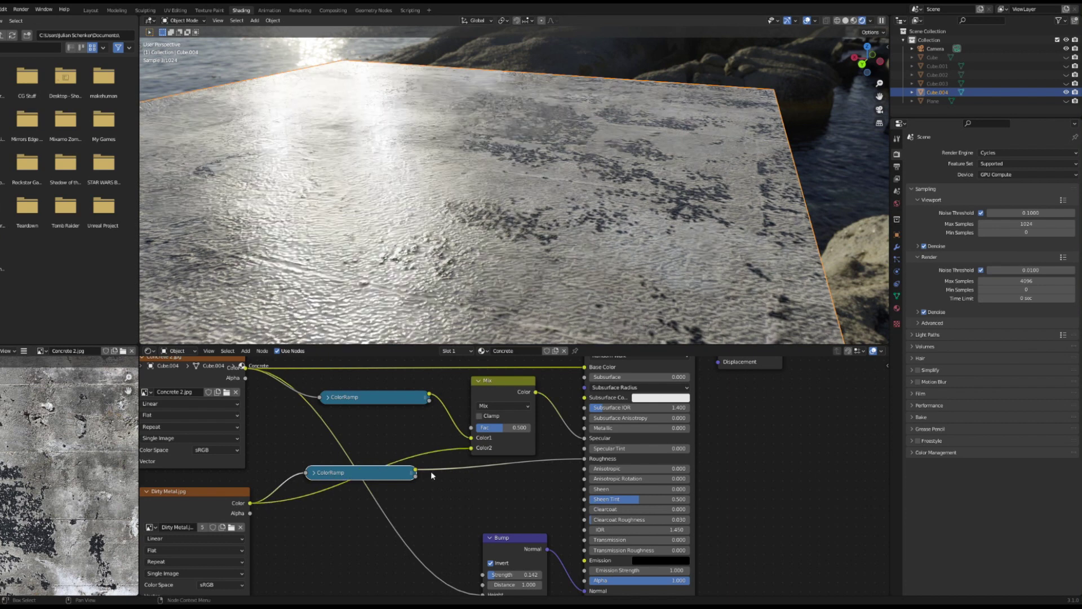
{"action": "left_click_drag", "start_coordinate": [381, 482], "coordinate": [435, 507]}
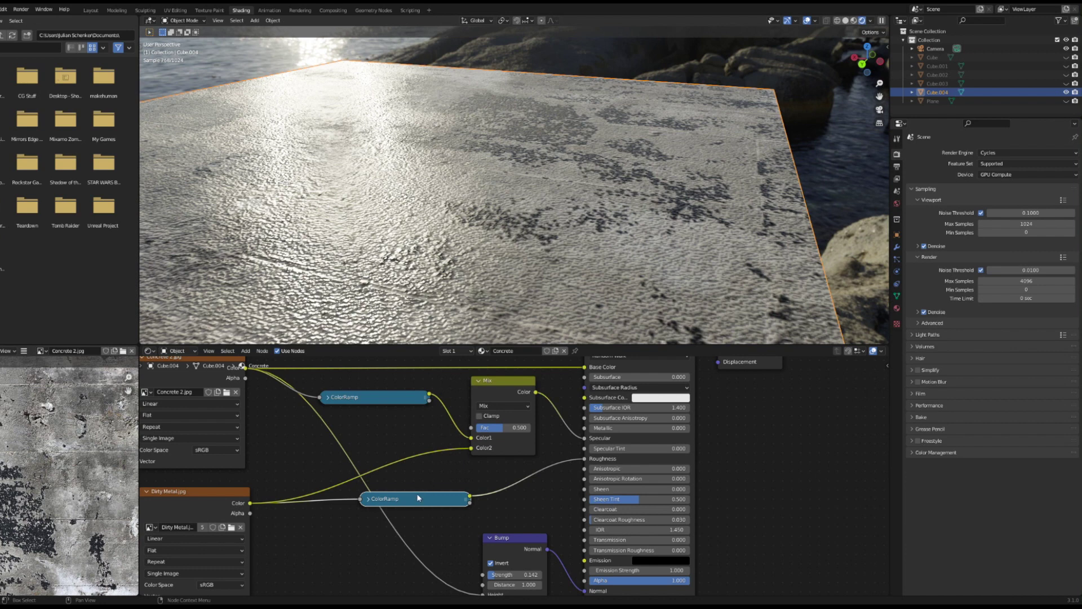
Step: Set the Mix node's Fac to 0.283, feed its Color2 from the Dirty Metal ColorRamp, and preview the Principled BSDF
{"action": "left_click", "coordinate": [496, 390], "text": "ctrl+shift"}
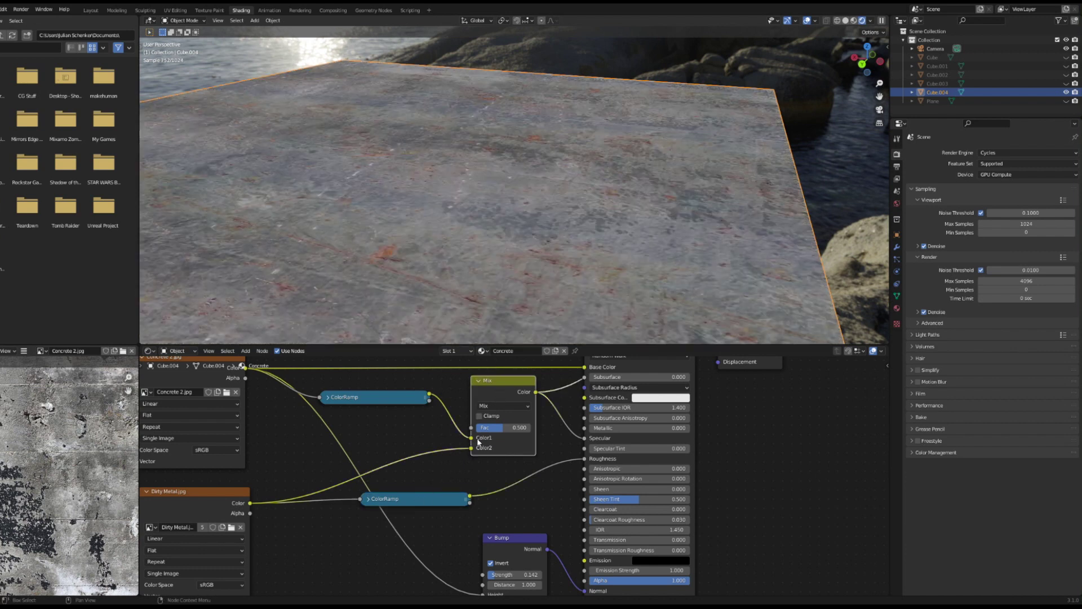
{"action": "left_click_drag", "start_coordinate": [498, 427], "coordinate": [488, 427]}
{"action": "left_click_drag", "start_coordinate": [445, 492], "coordinate": [473, 448]}
{"action": "left_click_drag", "start_coordinate": [386, 474], "coordinate": [417, 481]}
{"action": "left_click", "coordinate": [534, 405]}
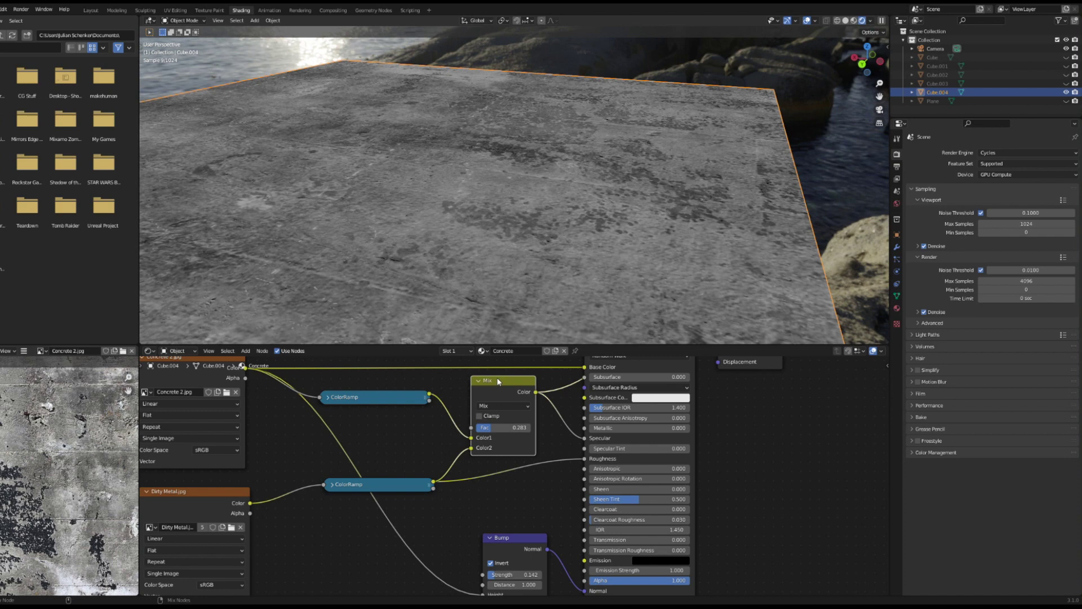
{"action": "scroll", "coordinate": [619, 369], "scroll_direction": "down", "scroll_amount": 1}
{"action": "left_click", "coordinate": [634, 381], "text": "ctrl+shift"}
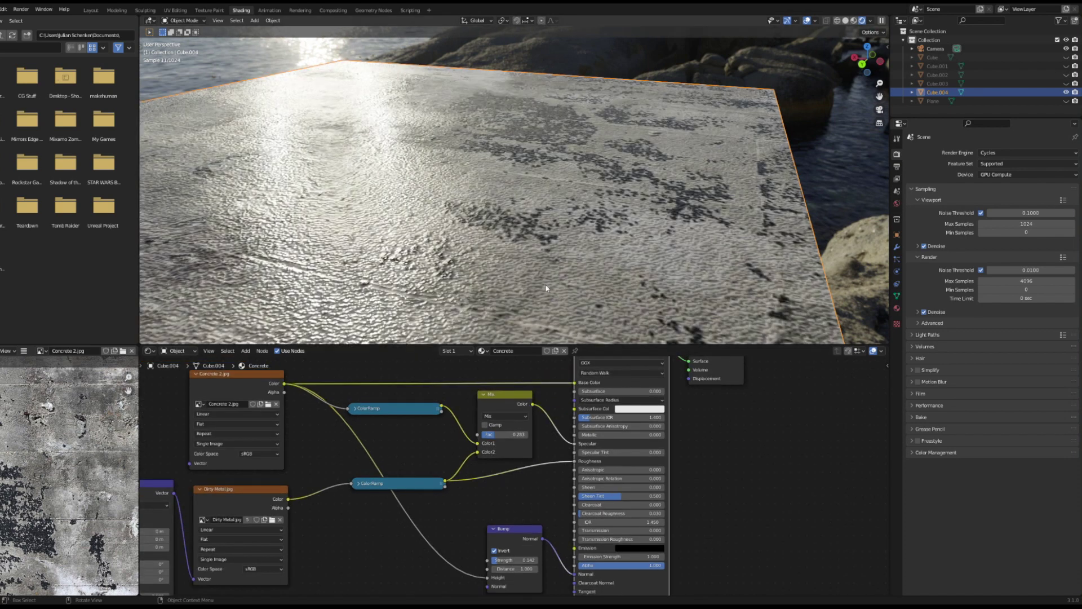
Step: Move the Dirty Metal ColorRamp's white stop to position 0.250 and check the ramp and the Principled BSDF in preview
{"action": "left_click", "coordinate": [390, 486], "text": "ctrl+shift"}
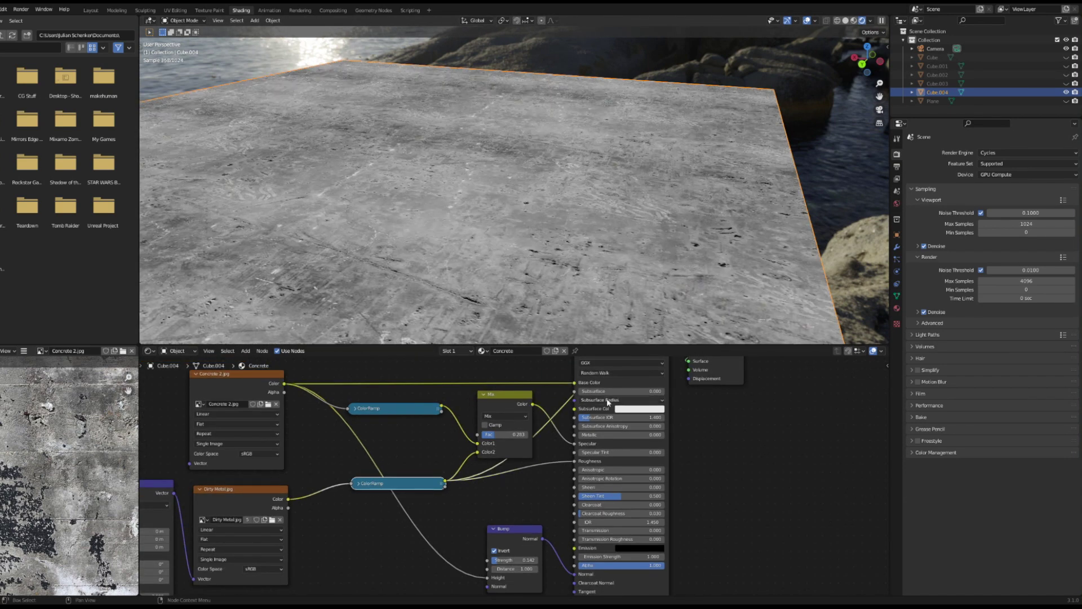
{"action": "left_click", "coordinate": [630, 381], "text": "ctrl+shift"}
{"action": "left_click", "coordinate": [359, 484]}
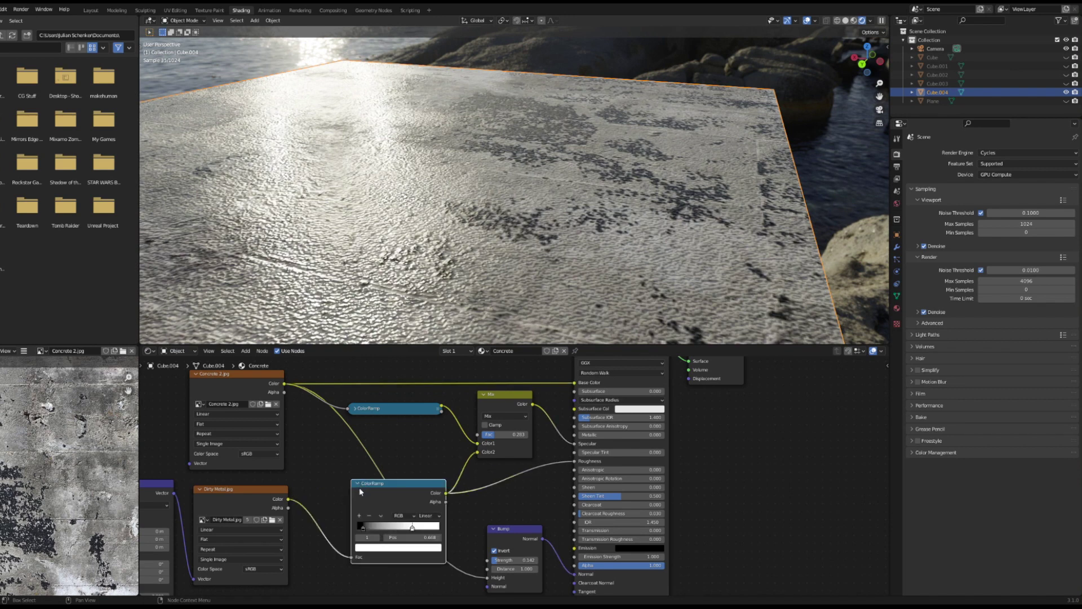
{"action": "scroll", "coordinate": [360, 487], "scroll_direction": "up", "scroll_amount": 2}
{"action": "left_click_drag", "start_coordinate": [375, 545], "coordinate": [327, 544]}
{"action": "middle_click_drag", "start_coordinate": [334, 533], "coordinate": [340, 488]}
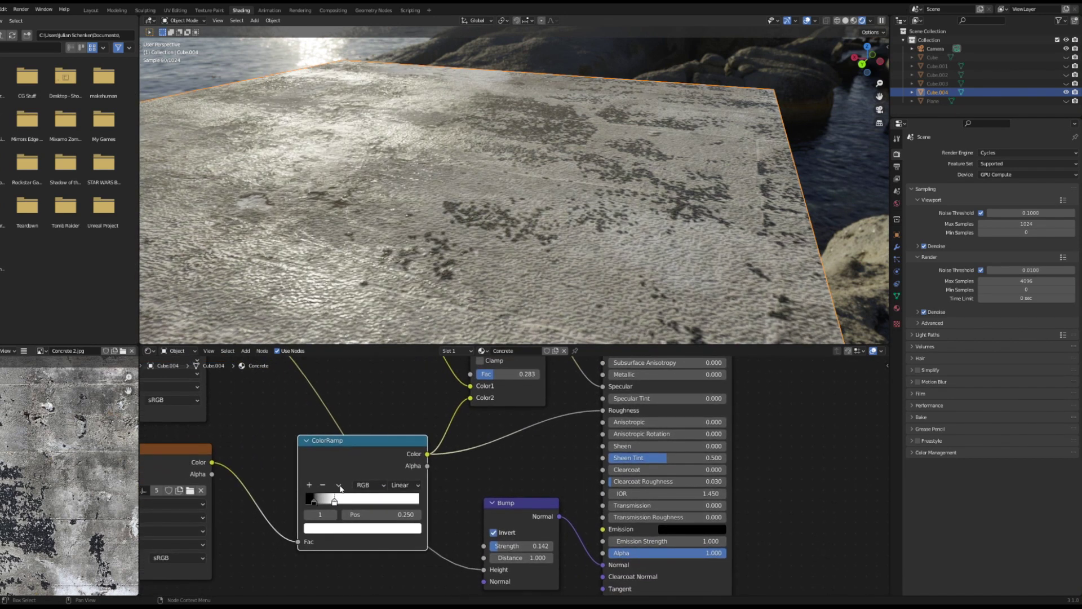
{"action": "left_click", "coordinate": [366, 451], "text": "ctrl+shift"}
{"action": "left_click", "coordinate": [642, 385], "text": "ctrl+shift"}
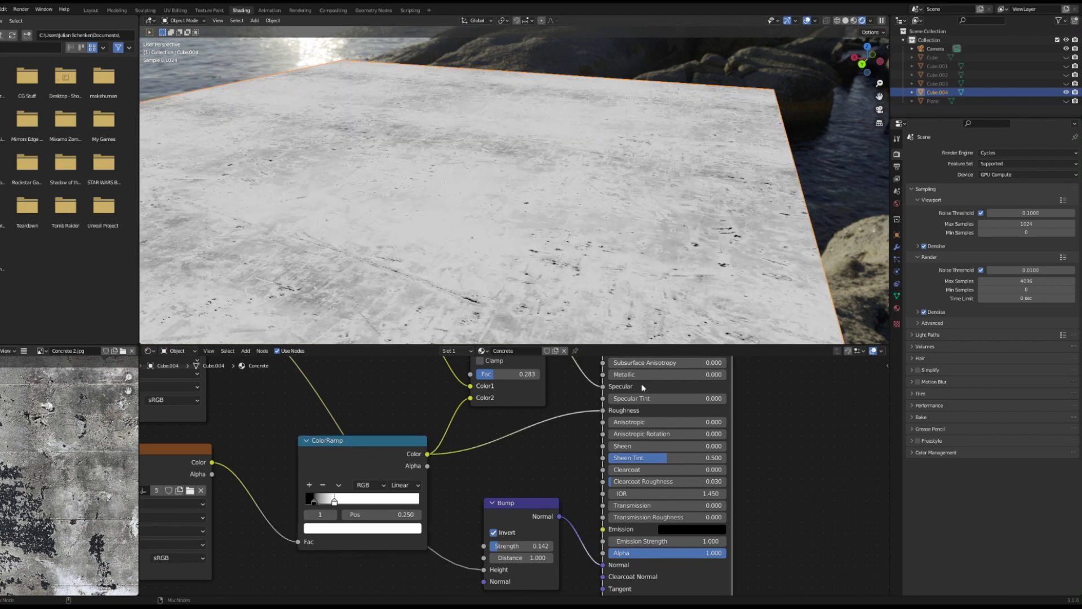
{"action": "mouse_move", "coordinate": [491, 272]}
{"action": "middle_mouse_down"}
{"action": "mouse_move", "coordinate": [479, 273]}
{"action": "mouse_move", "coordinate": [492, 252]}
{"action": "middle_mouse_up"}
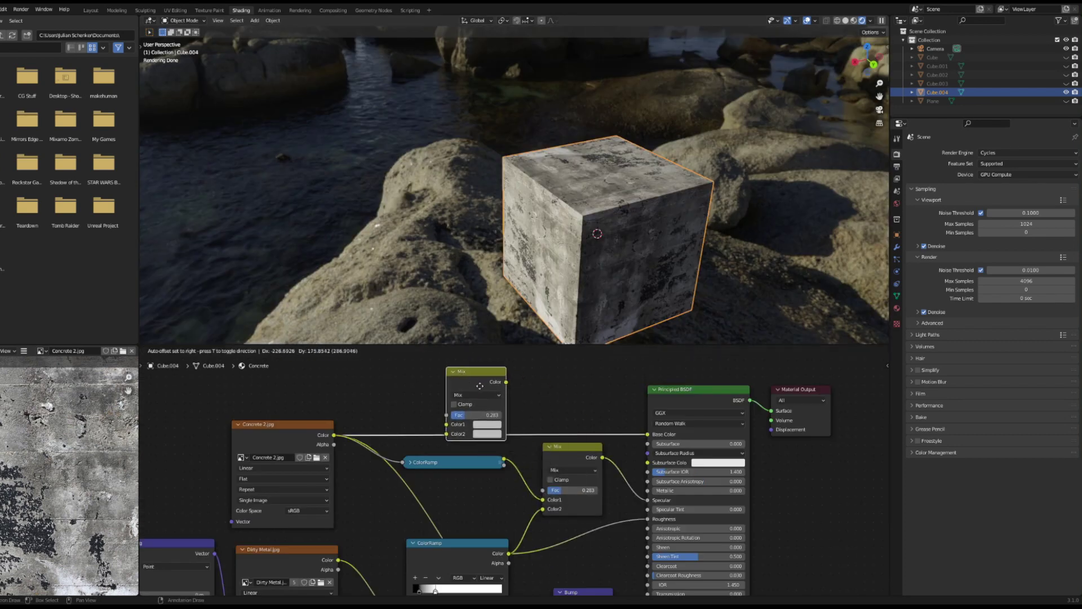
Step: Insert a duplicated Mix node with Fac 0.525 on the Base Color link and connect the Moss 2.jpg texture to its Color2
{"action": "left_click_drag", "start_coordinate": [478, 415], "coordinate": [476, 415]}
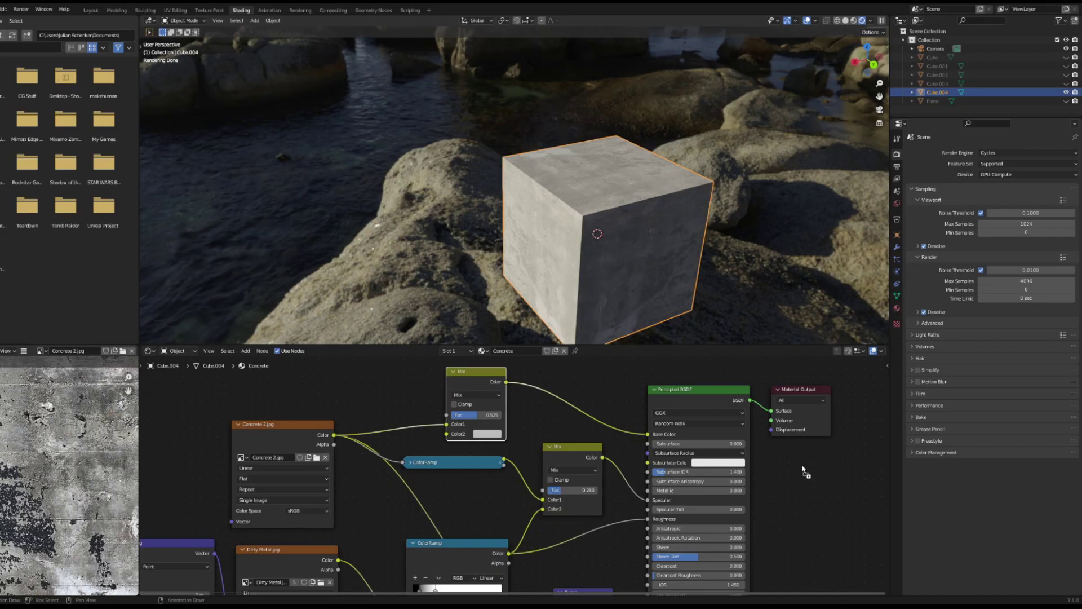
{"action": "left_click_drag", "start_coordinate": [803, 469], "coordinate": [229, 401]}
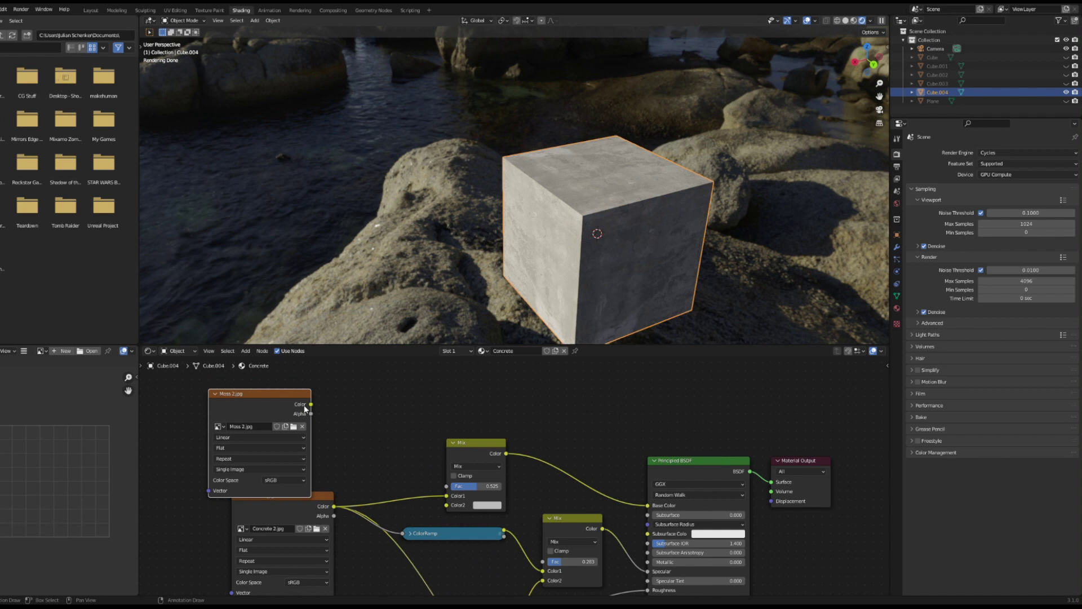
{"action": "left_click_drag", "start_coordinate": [310, 404], "coordinate": [453, 504]}
{"action": "left_click_drag", "start_coordinate": [257, 410], "coordinate": [205, 401]}
Step: Add Texture Coordinate and Mapping nodes to the Moss 2 texture, set the X, Y and Z scale to 3, and preview the Principled BSDF
{"action": "left_click", "coordinate": [208, 396], "text": "ctrl+shift"}
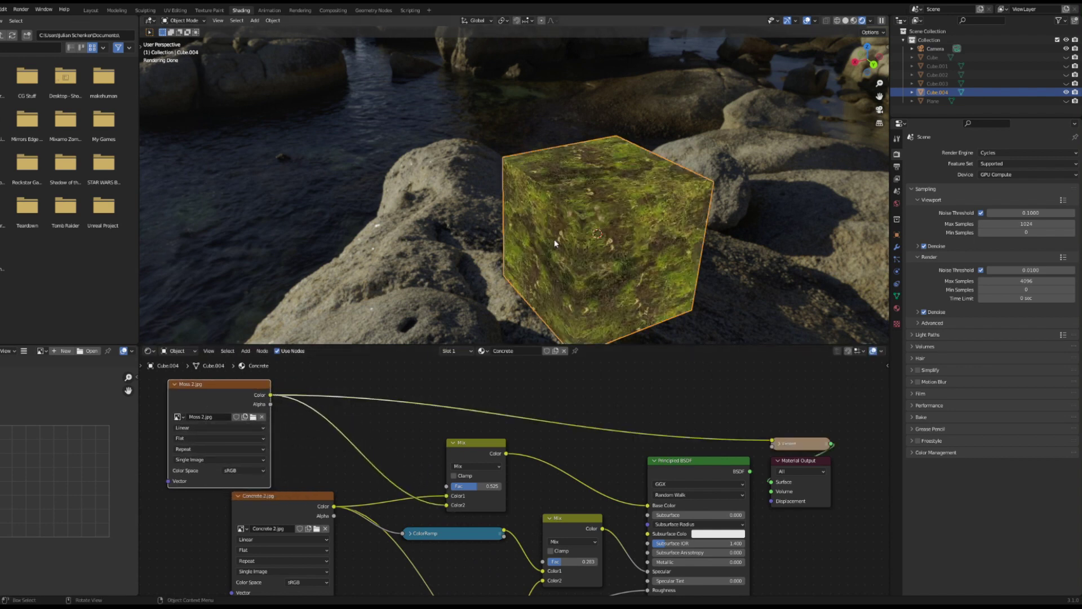
{"action": "middle_click_drag", "start_coordinate": [208, 396], "coordinate": [444, 400]}
{"action": "key", "text": "ctrl+t"}
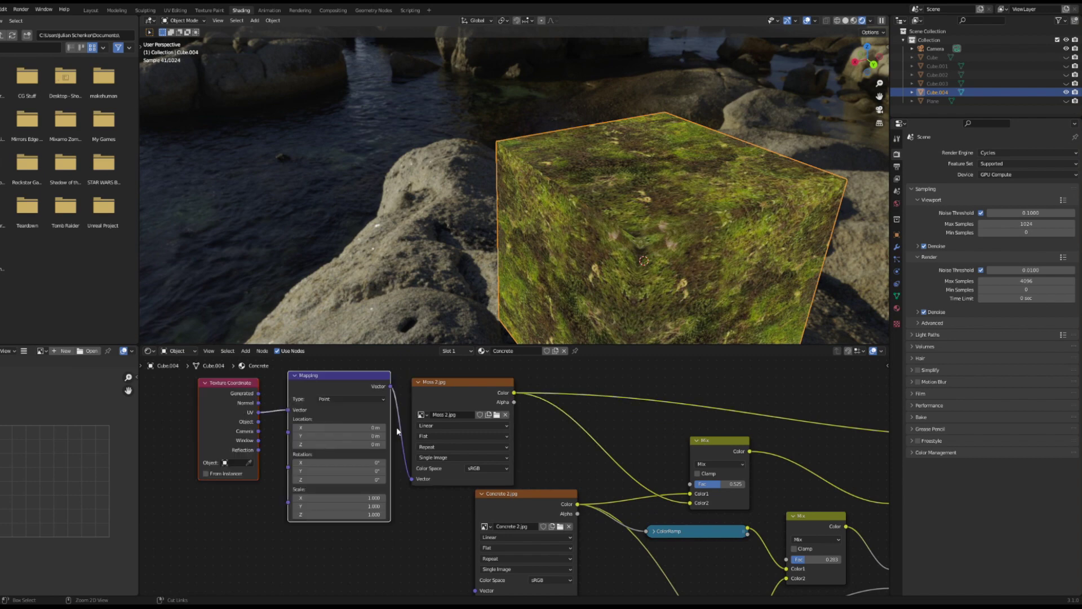
{"action": "left_click", "coordinate": [341, 498]}
{"action": "type", "text": "3"}
{"action": "key", "text": "Return"}
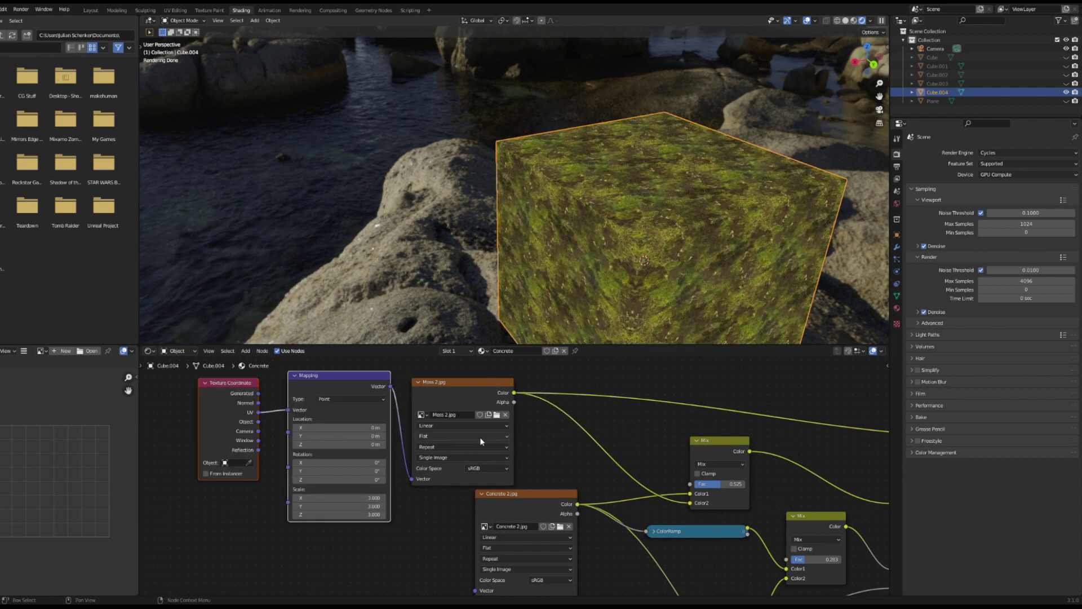
{"action": "middle_click_drag", "start_coordinate": [480, 438], "coordinate": [231, 439]}
{"action": "left_click", "coordinate": [678, 463], "text": "ctrl+shift"}
{"action": "scroll", "coordinate": [645, 307], "scroll_direction": "up", "scroll_amount": 1}
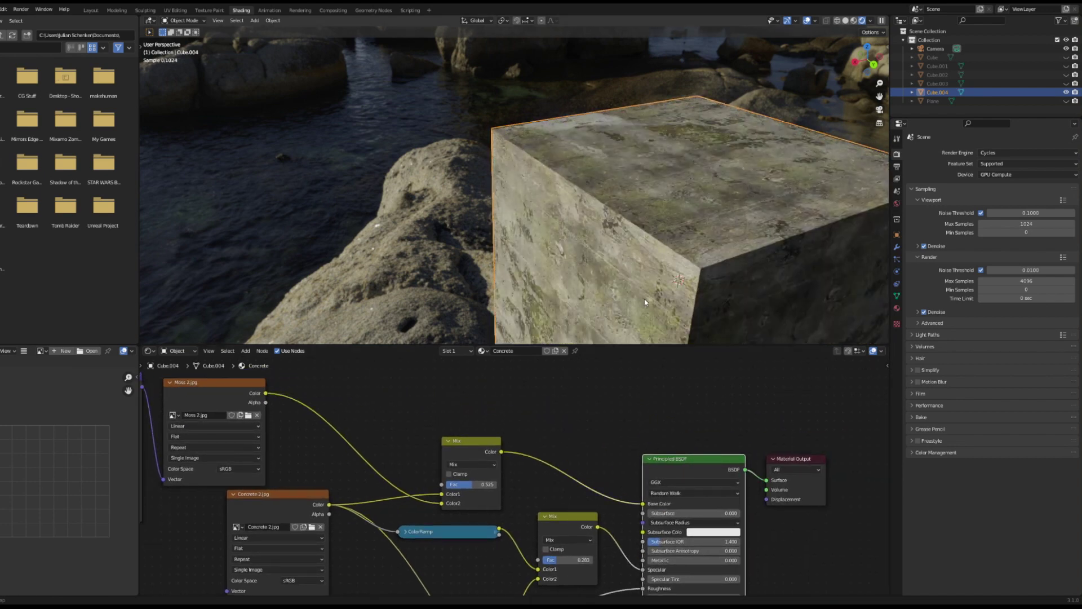
{"action": "middle_click_drag", "start_coordinate": [644, 299], "coordinate": [644, 272]}
{"action": "scroll", "coordinate": [333, 492], "scroll_direction": "down", "scroll_amount": 3}
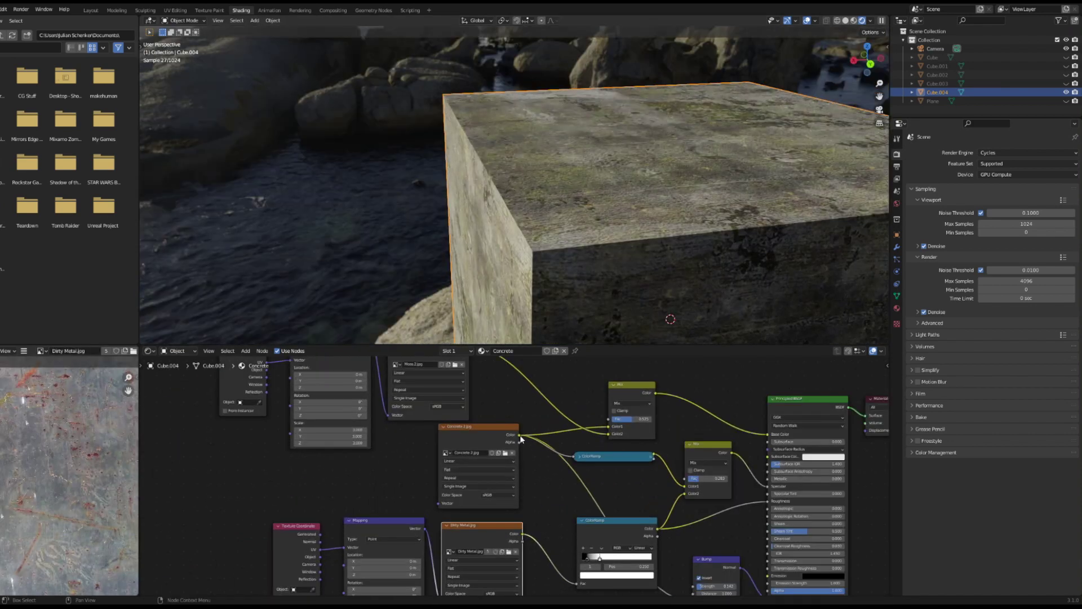
Step: Drive the Base Color Mix node's Fac from the Concrete 2 texture through an expanded duplicate of the Specular ColorRamp
{"action": "left_click_drag", "start_coordinate": [519, 435], "coordinate": [704, 384]}
{"action": "left_click", "coordinate": [625, 459]}
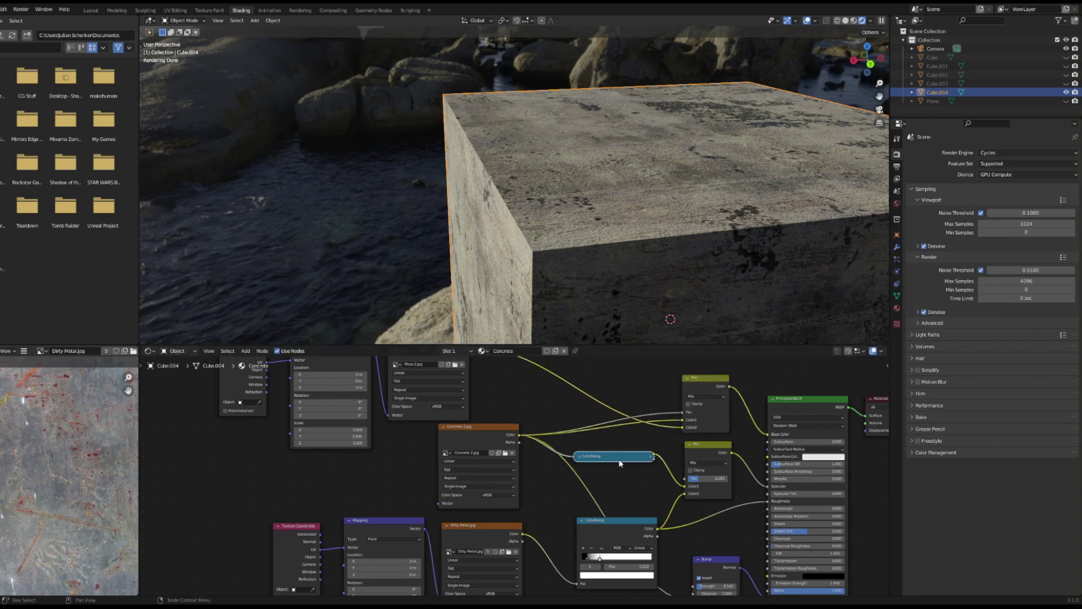
{"action": "key", "text": "shift+d"}
{"action": "left_click", "coordinate": [603, 424]}
{"action": "left_click_drag", "start_coordinate": [603, 424], "coordinate": [588, 404]}
{"action": "left_click", "coordinate": [549, 400]}
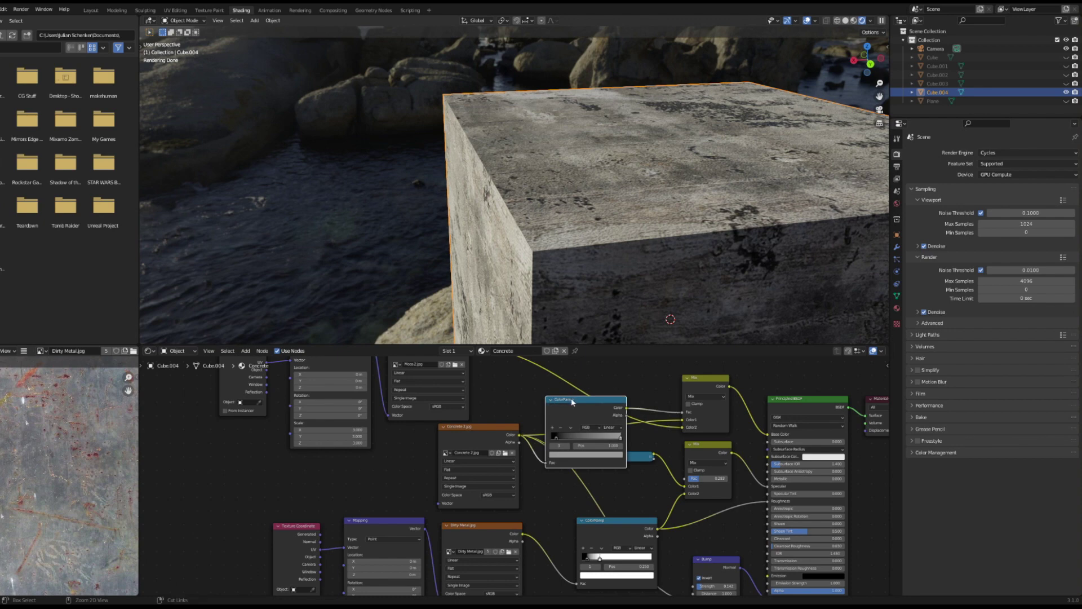
Step: Preview the new ColorRamp, brighten its grey stop to full white, and return the preview to the Principled BSDF
{"action": "left_click", "coordinate": [572, 401], "text": "ctrl+shift"}
{"action": "middle_click_drag", "start_coordinate": [563, 416], "coordinate": [488, 428]}
{"action": "scroll", "coordinate": [489, 433], "scroll_direction": "up", "scroll_amount": 1}
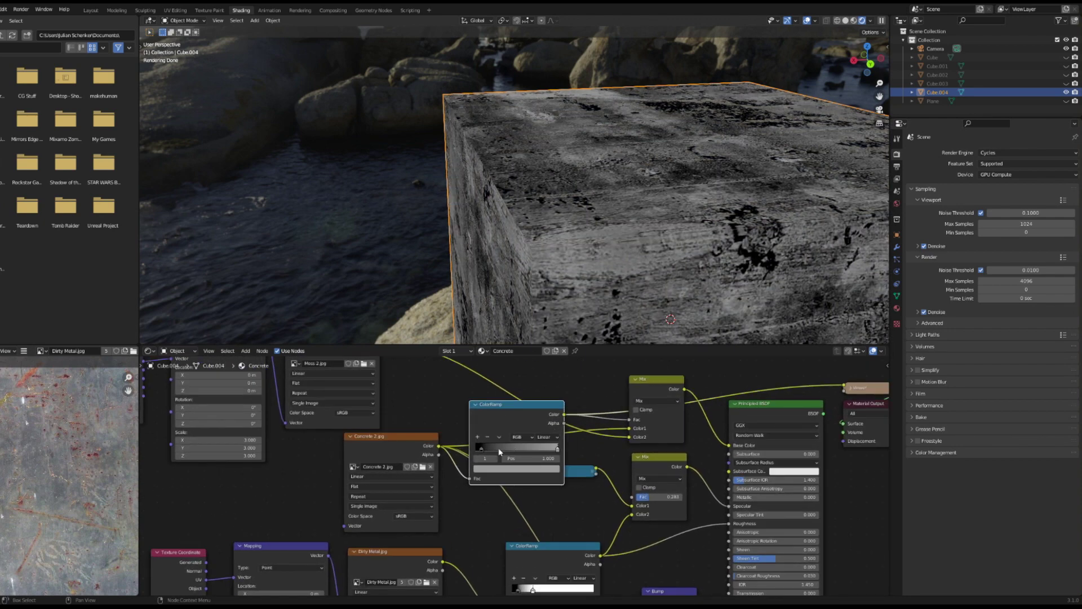
{"action": "left_click", "coordinate": [558, 450]}
{"action": "left_click", "coordinate": [545, 468]}
{"action": "left_click", "coordinate": [542, 360]}
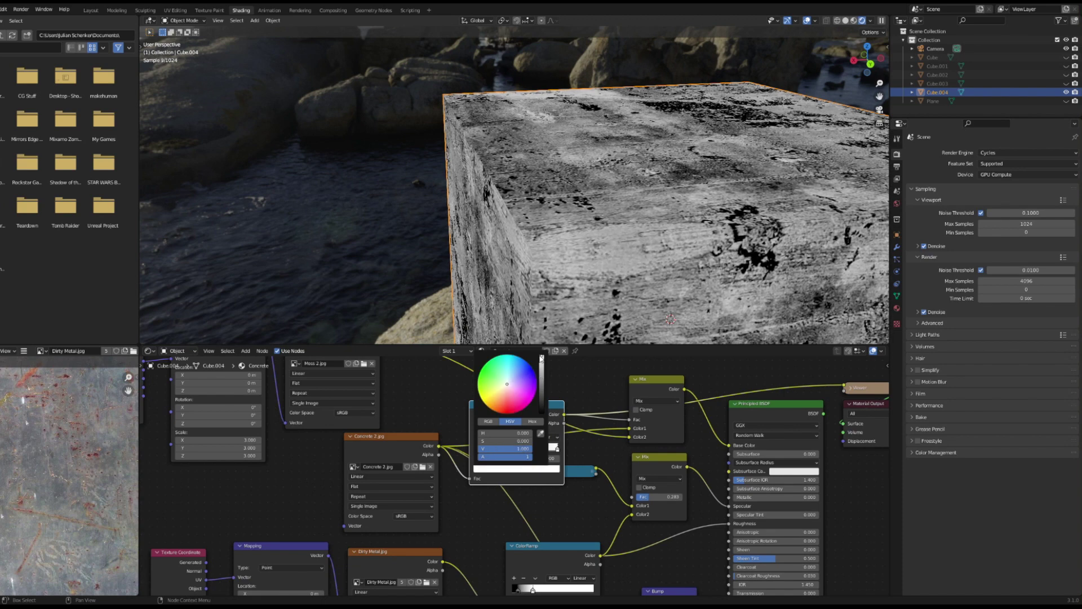
{"action": "left_click", "coordinate": [758, 414], "text": "ctrl+shift"}
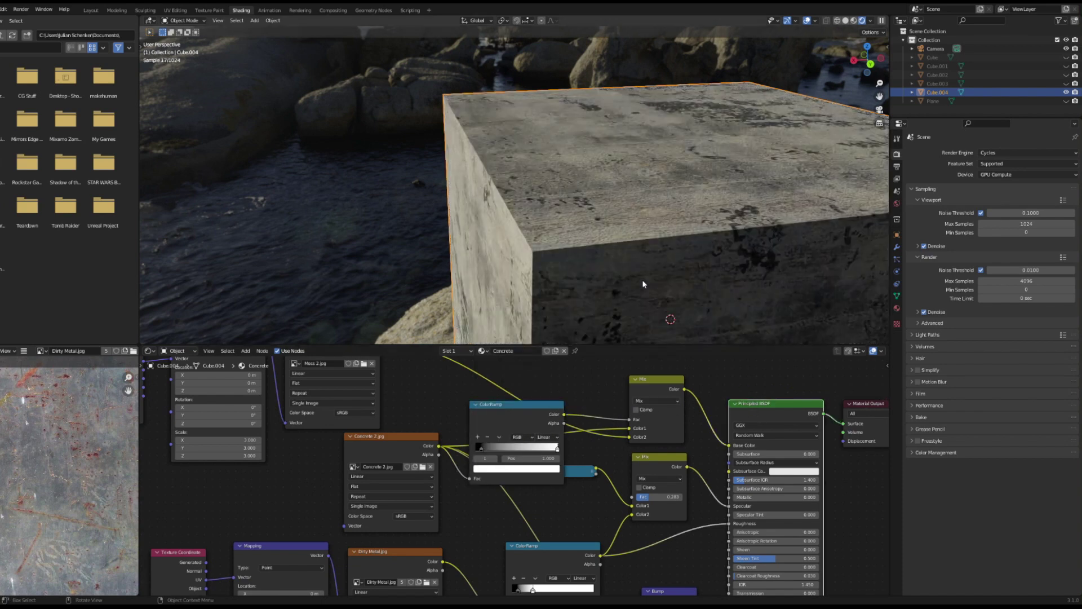
Step: Move the black and white stops of the moss mask ColorRamp closer together and inspect the moss on the cube
{"action": "middle_click_drag", "start_coordinate": [642, 282], "coordinate": [632, 223]}
{"action": "middle_click_drag", "start_coordinate": [564, 427], "coordinate": [557, 458]}
{"action": "middle_click_drag", "start_coordinate": [584, 254], "coordinate": [611, 277]}
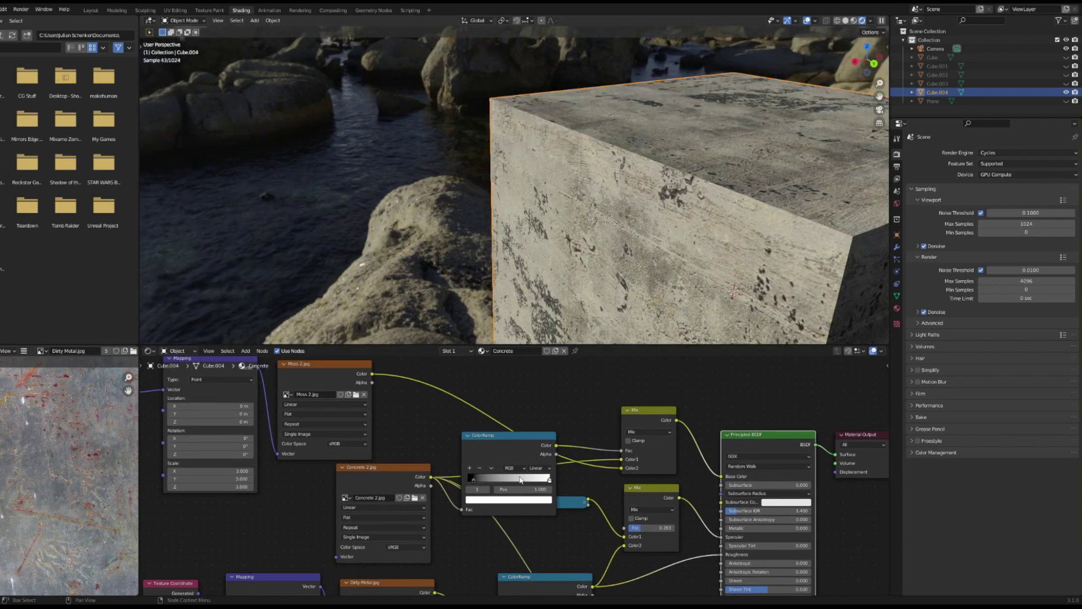
{"action": "left_click_drag", "start_coordinate": [475, 482], "coordinate": [505, 480]}
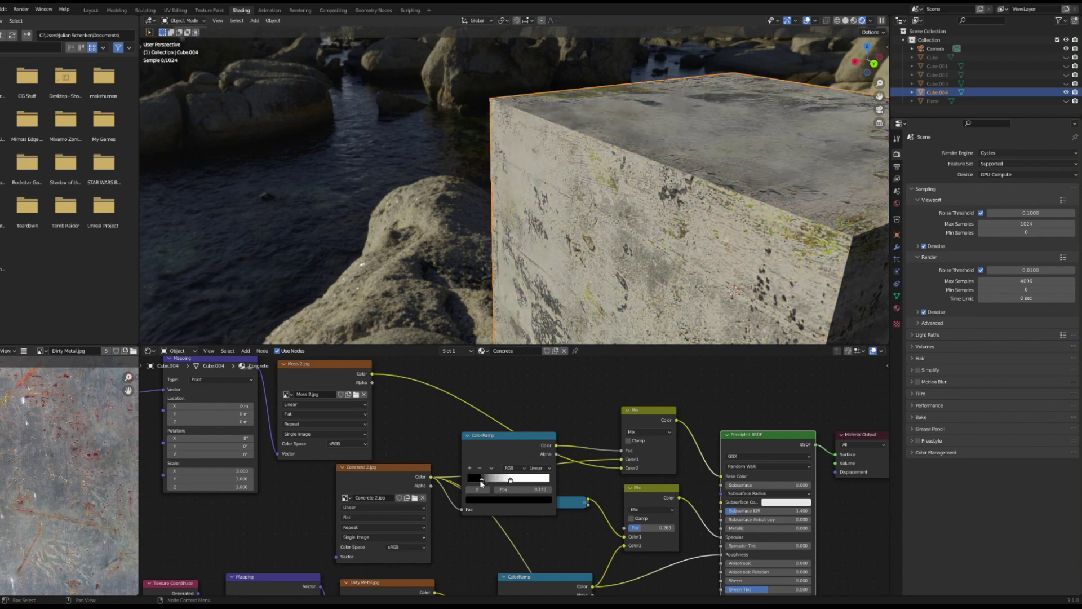
{"action": "left_click_drag", "start_coordinate": [494, 481], "coordinate": [485, 480]}
{"action": "scroll", "coordinate": [663, 207], "scroll_direction": "down", "scroll_amount": 4}
{"action": "middle_click_drag", "start_coordinate": [663, 207], "coordinate": [604, 235]}
{"action": "scroll", "coordinate": [624, 201], "scroll_direction": "up", "scroll_amount": 5}
{"action": "scroll", "coordinate": [806, 433], "scroll_direction": "down", "scroll_amount": 2}
Step: Move the Principled BSDF and Material Output nodes away from the texture nodes to make room between them
{"action": "middle_click_drag", "start_coordinate": [806, 434], "coordinate": [745, 397]}
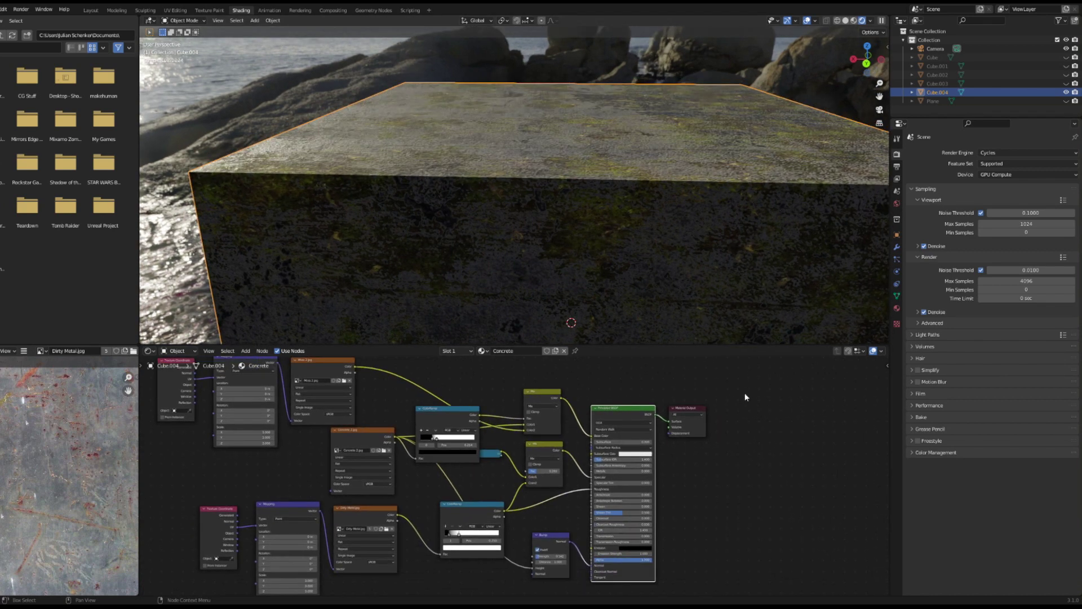
{"action": "left_click_drag", "start_coordinate": [745, 396], "coordinate": [608, 460]}
{"action": "key", "text": "g"}
{"action": "left_click", "coordinate": [734, 434]}
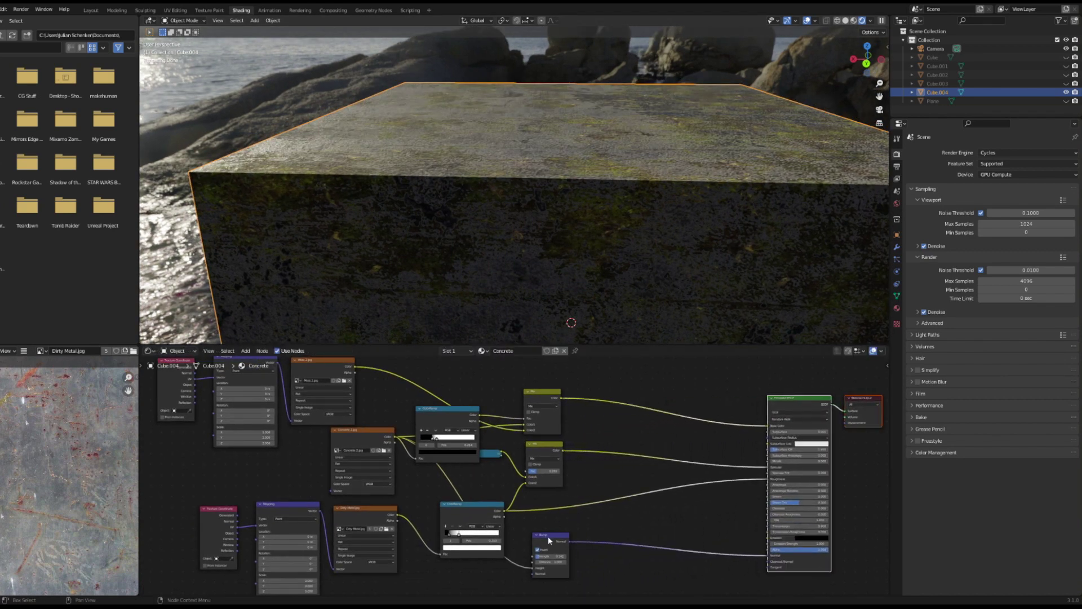
Step: Move the Bump node toward the Principled BSDF and drive its Height from the Base Color Mix node, inspecting the cube's top
{"action": "left_click_drag", "start_coordinate": [548, 538], "coordinate": [673, 524]}
{"action": "left_click_drag", "start_coordinate": [559, 397], "coordinate": [658, 554]}
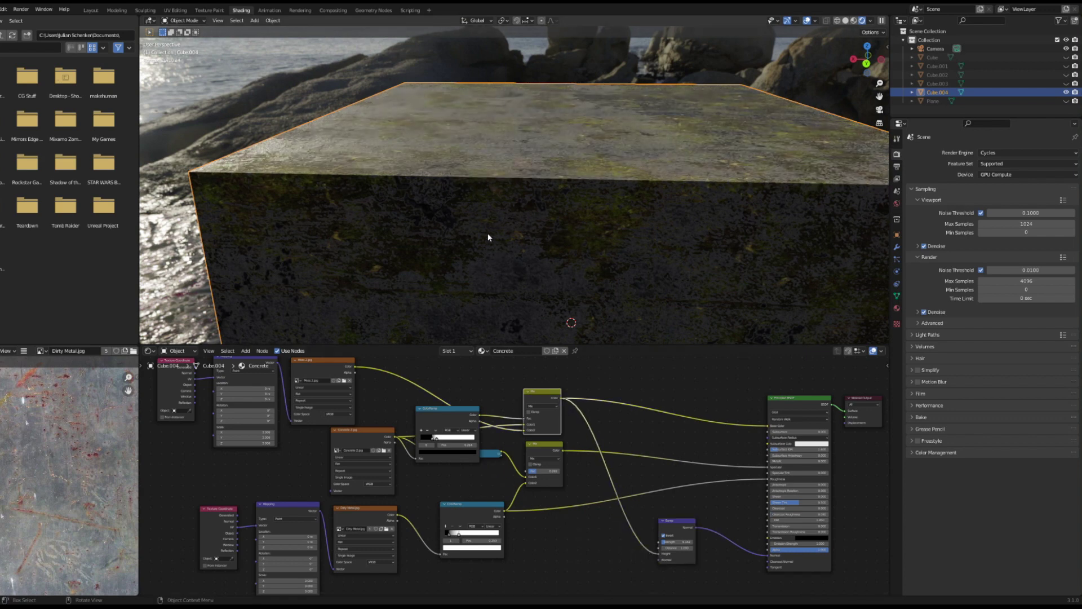
{"action": "middle_click_drag", "start_coordinate": [488, 237], "coordinate": [502, 241]}
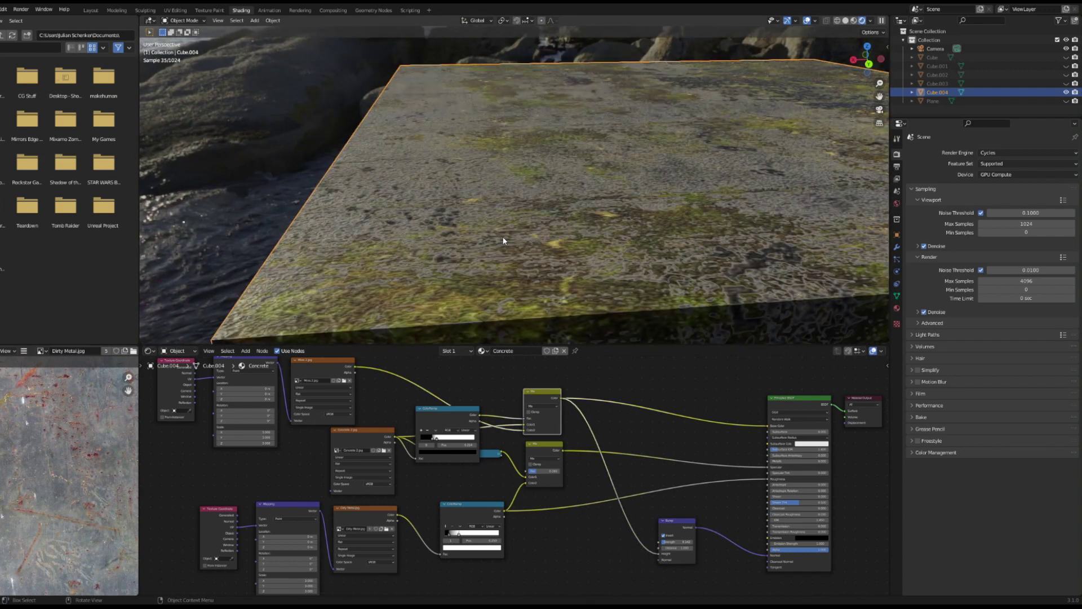
{"action": "scroll", "coordinate": [576, 420], "scroll_direction": "up", "scroll_amount": 1}
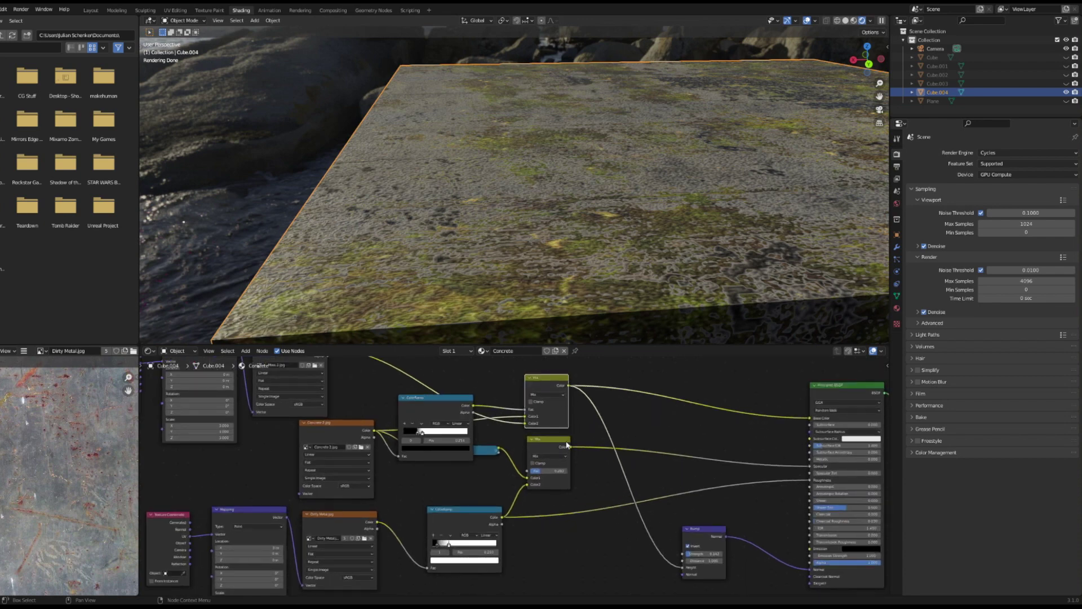
Step: Make room around the Specular Mix node and feed its Color1 from the Base Color Mix through a duplicate of the moss mask ColorRamp
{"action": "left_click_drag", "start_coordinate": [566, 446], "coordinate": [704, 428]}
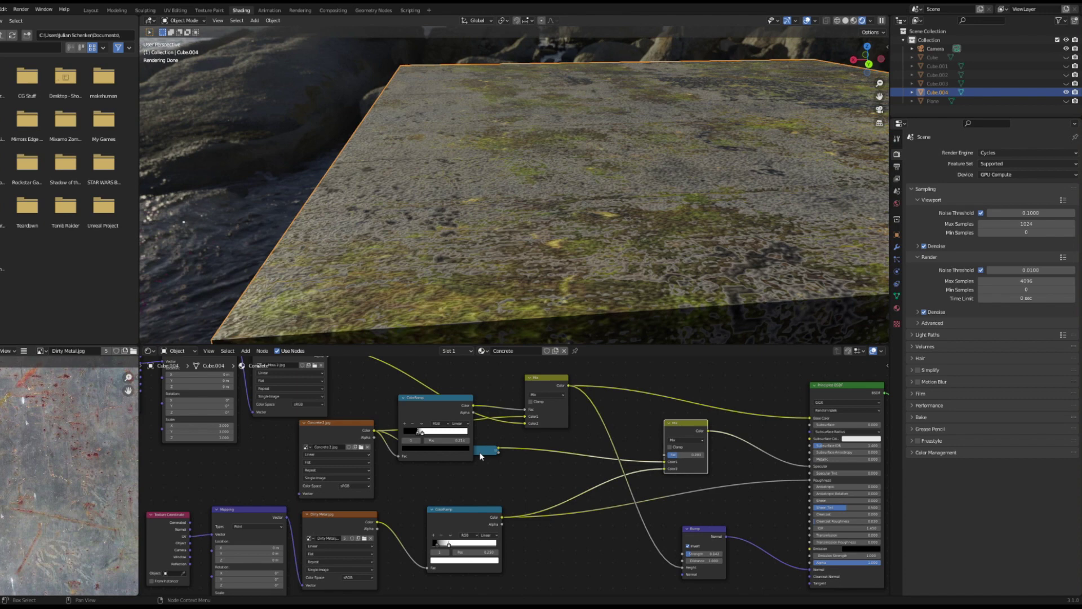
{"action": "left_click_drag", "start_coordinate": [480, 455], "coordinate": [585, 455]}
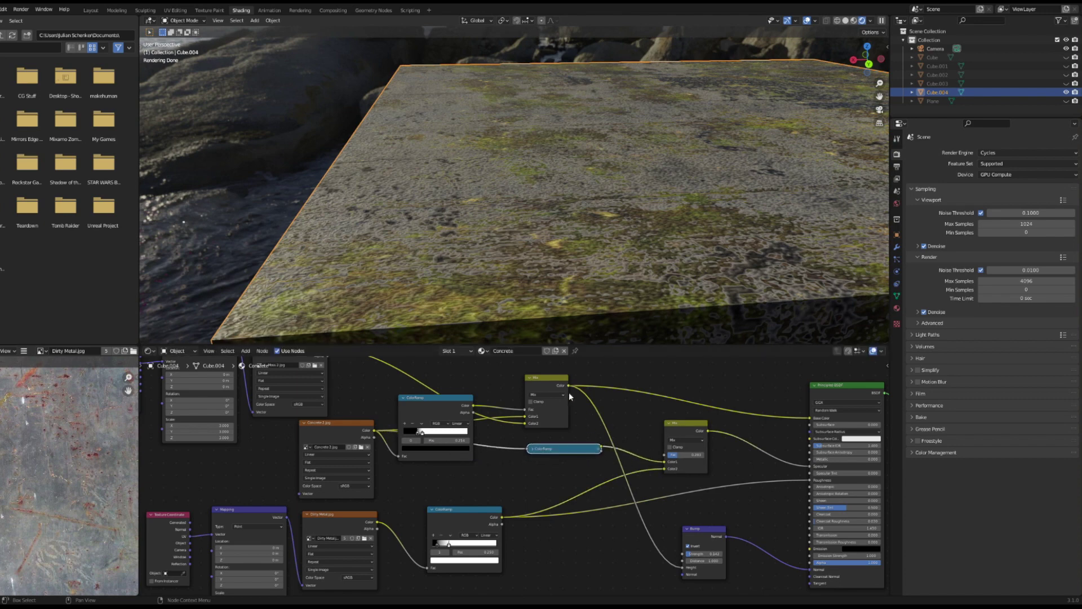
{"action": "left_click_drag", "start_coordinate": [568, 386], "coordinate": [666, 468]}
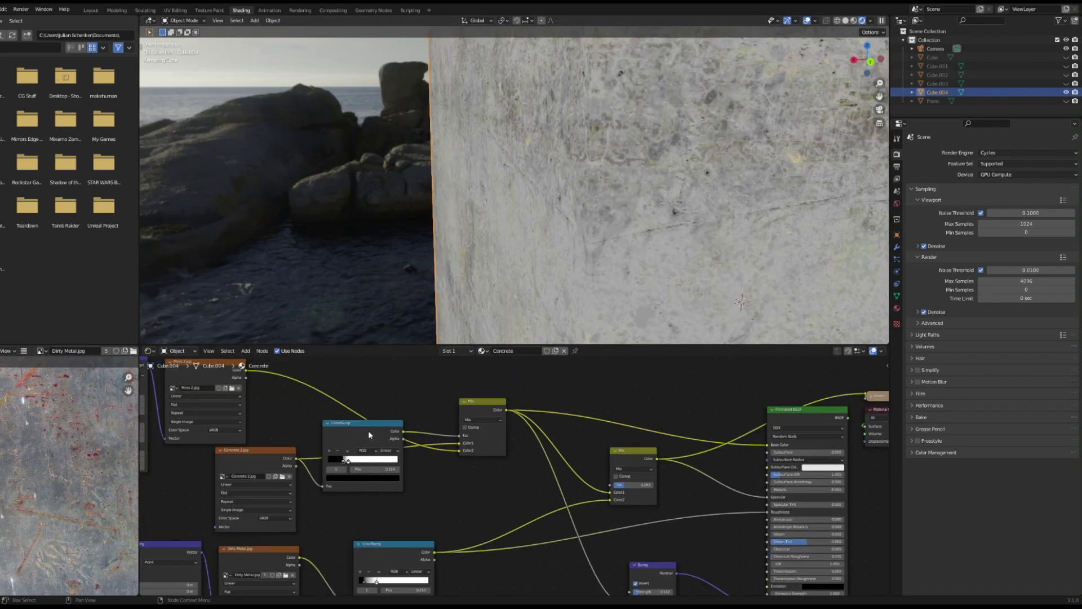
{"action": "left_click_drag", "start_coordinate": [368, 431], "coordinate": [599, 430]}
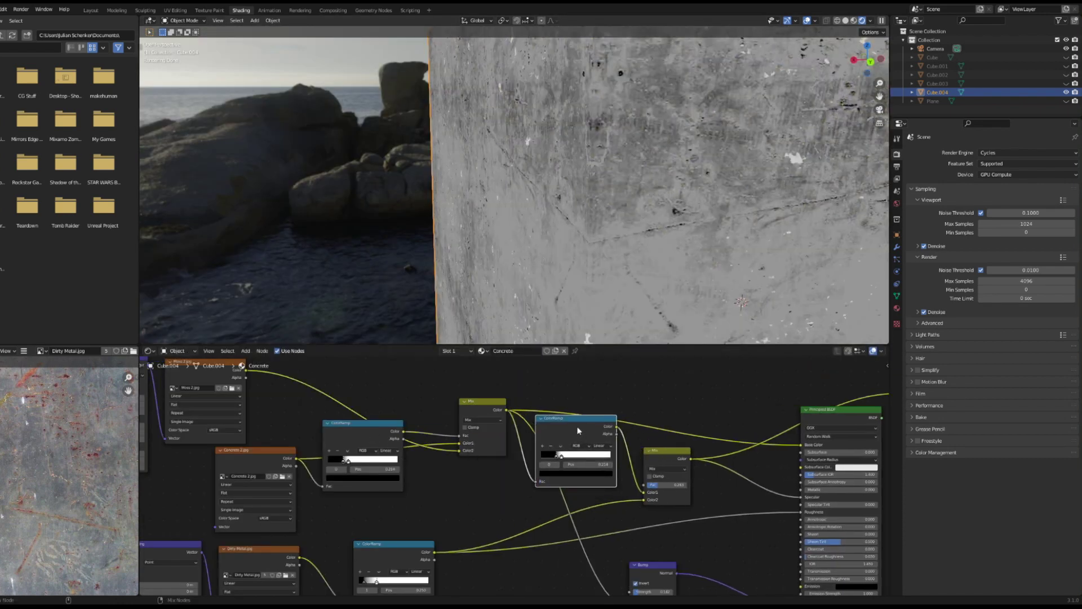
Step: Preview the new ColorRamp on the cube and spread its black and white stops apart, with the white stop at position 1.000
{"action": "left_click", "coordinate": [569, 430], "text": "ctrl+shift"}
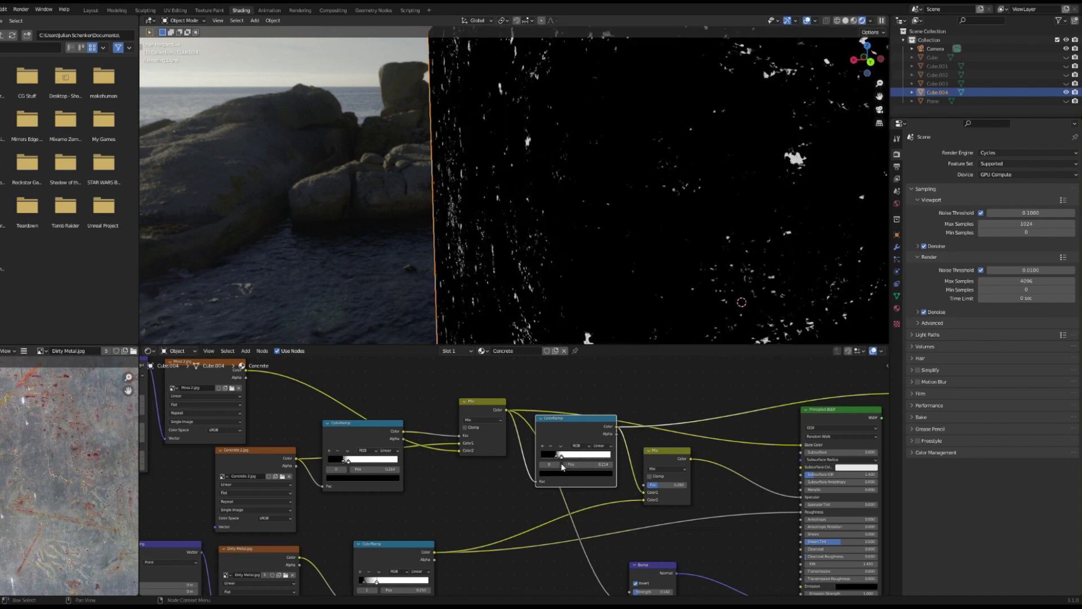
{"action": "left_click_drag", "start_coordinate": [554, 458], "coordinate": [607, 458]}
{"action": "middle_click_drag", "start_coordinate": [617, 289], "coordinate": [612, 312]}
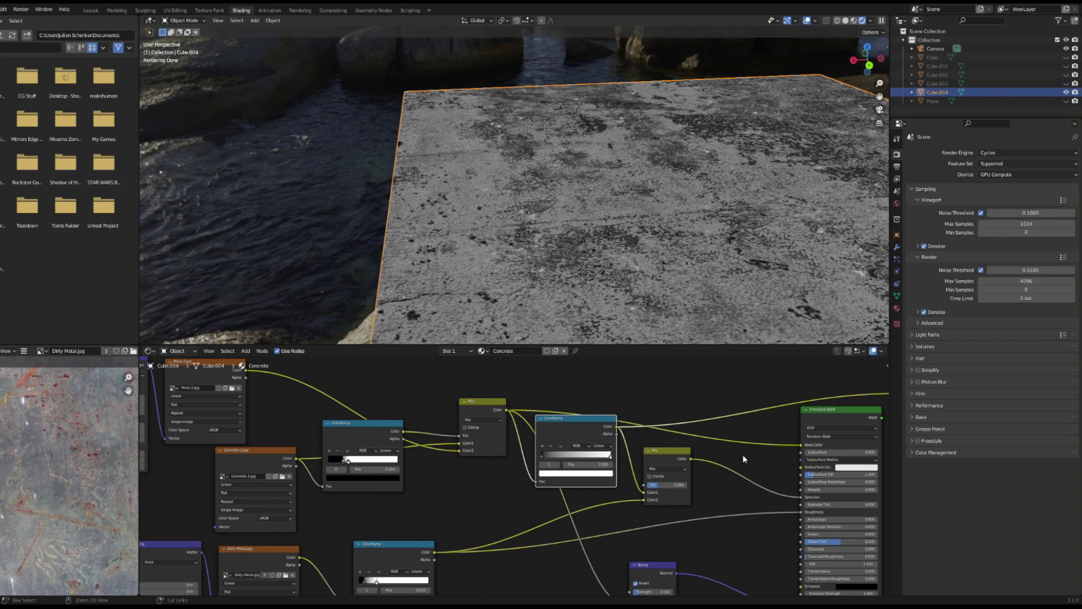
Step: Return the preview to the Principled BSDF and inspect the finished concrete material on the cube's sides
{"action": "left_click", "coordinate": [829, 411], "text": "ctrl+shift"}
{"action": "scroll", "coordinate": [678, 296], "scroll_direction": "down", "scroll_amount": 5}
{"action": "middle_click_drag", "start_coordinate": [678, 297], "coordinate": [645, 241]}
{"action": "scroll", "coordinate": [599, 277], "scroll_direction": "up", "scroll_amount": 2}
{"action": "scroll", "coordinate": [739, 241], "scroll_direction": "up", "scroll_amount": 2}
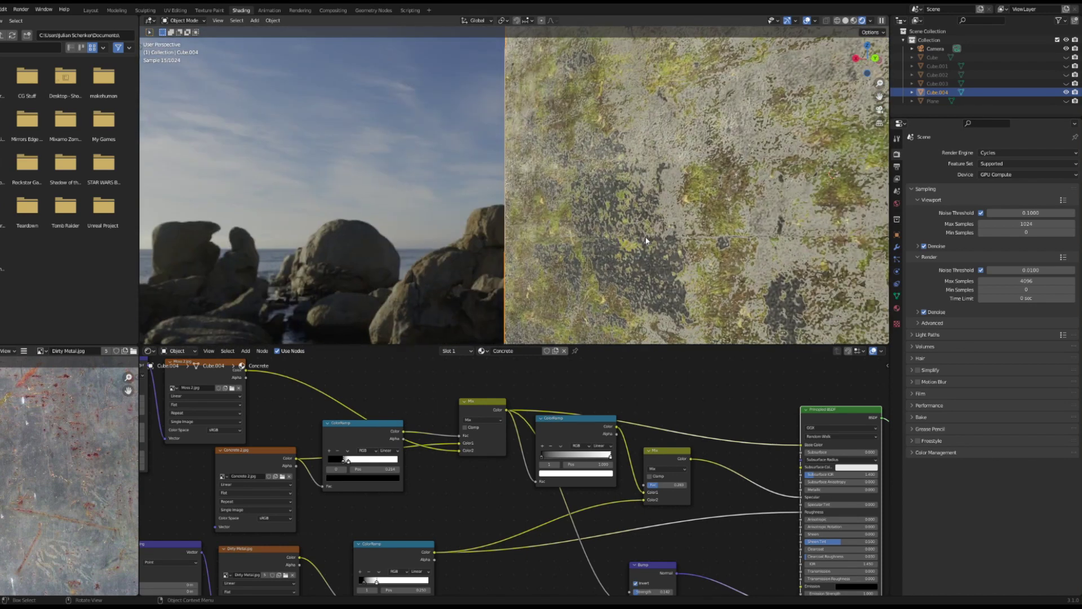
{"action": "scroll", "coordinate": [646, 240], "scroll_direction": "down", "scroll_amount": 3}
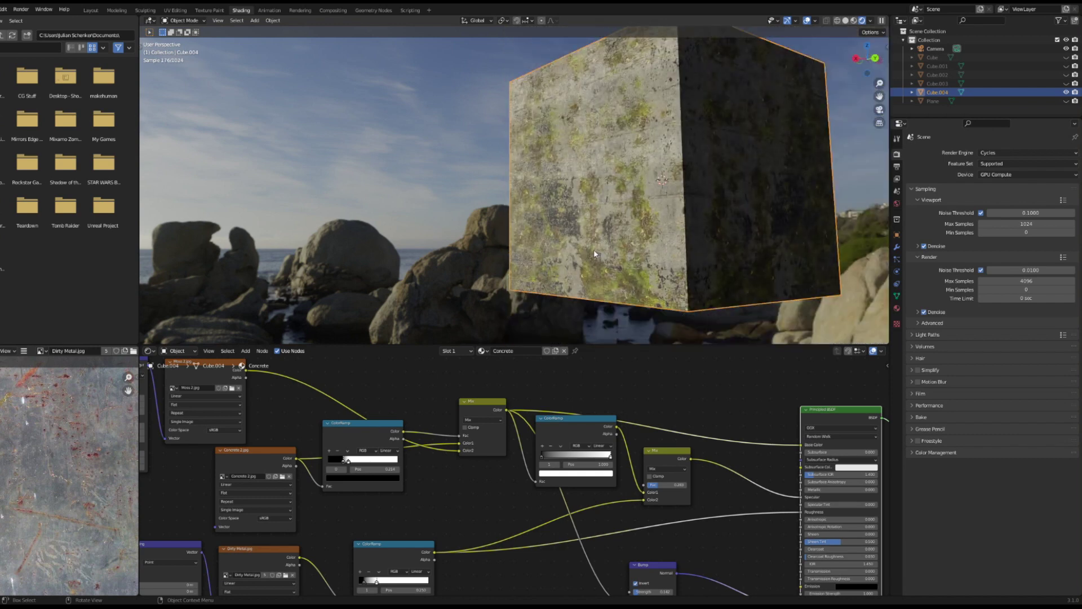
{"action": "scroll", "coordinate": [512, 260], "scroll_direction": "down", "scroll_amount": 2}
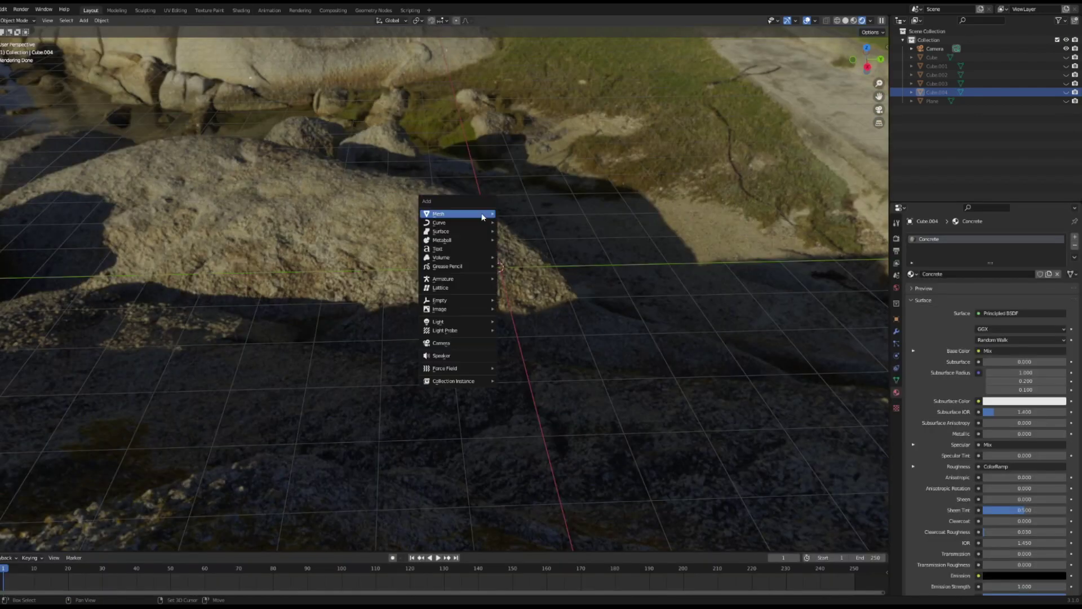
Step: Add a plane mesh at the world origin
{"action": "mouse_move", "coordinate": [485, 214]}
{"action": "left_click", "coordinate": [523, 217]}
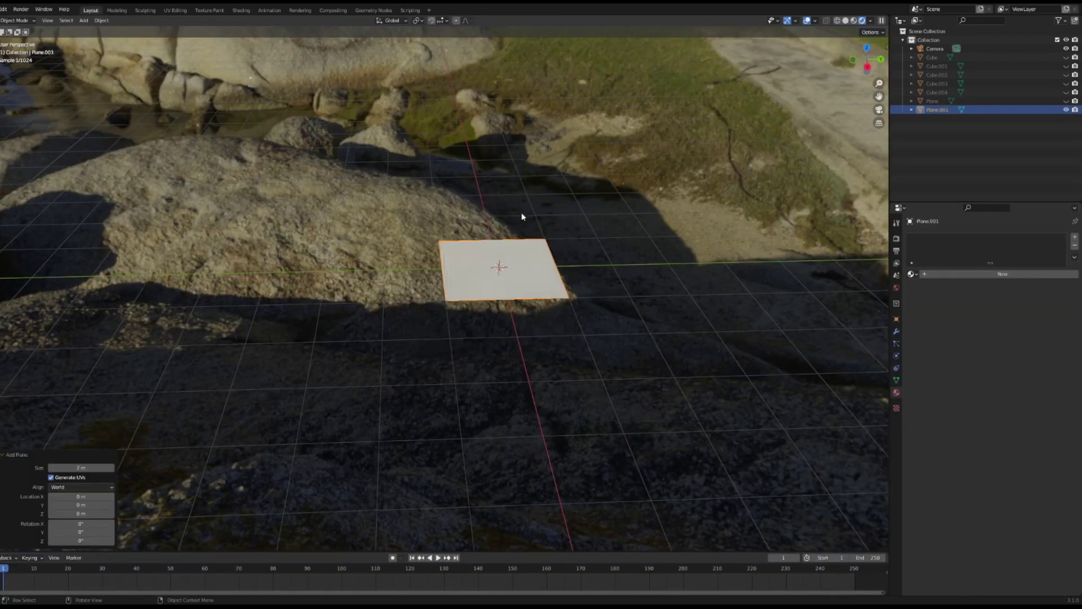
{"action": "middle_click_drag", "start_coordinate": [522, 216], "coordinate": [426, 183]}
{"action": "scroll", "coordinate": [426, 183], "scroll_direction": "up", "scroll_amount": 1}
Step: Rotate the new plane 90 degrees about the X axis so it stands upright
{"action": "key", "text": "Tab"}
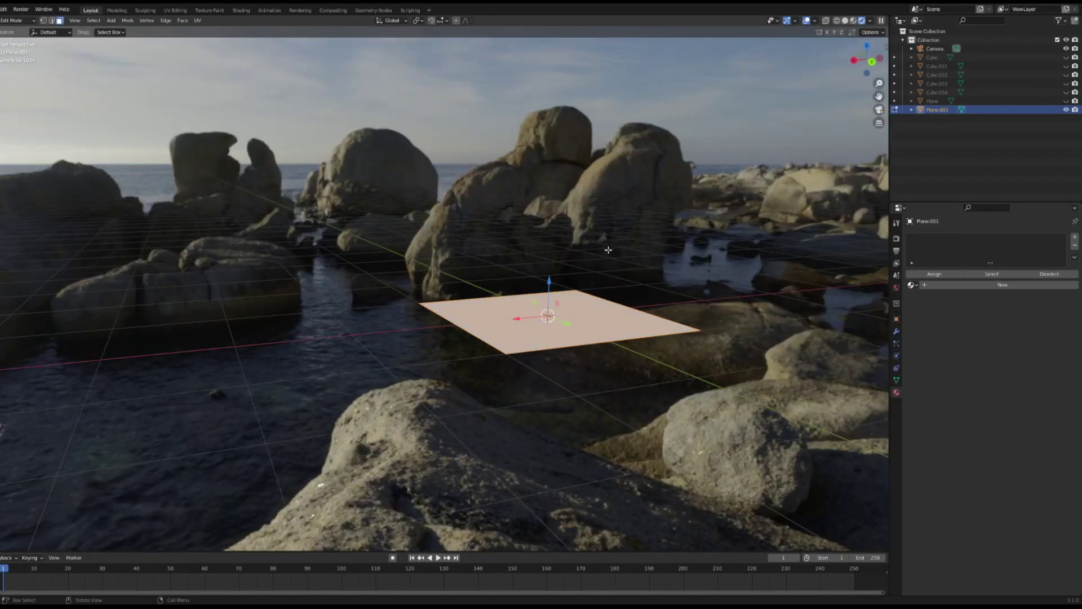
{"action": "key", "text": "Tab"}
{"action": "key", "text": "r"}
{"action": "key", "text": "x"}
{"action": "key", "text": "9"}
{"action": "key", "text": "0"}
{"action": "key", "text": "Return"}
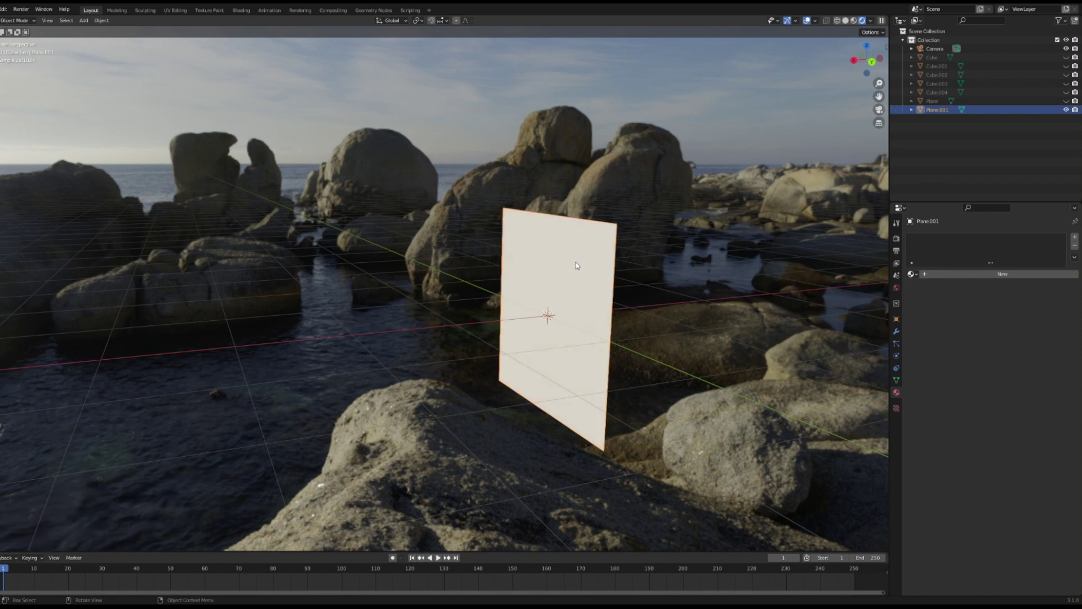
Step: Switch to the Shading workspace and give the plane a new material named Glass
{"action": "left_click", "coordinate": [241, 10]}
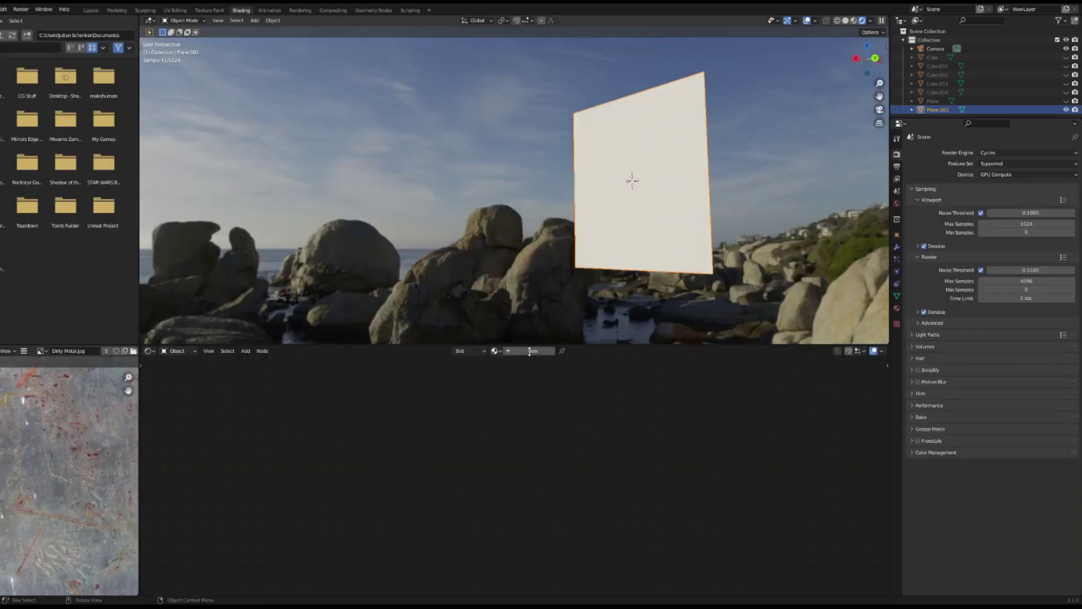
{"action": "left_click", "coordinate": [524, 351]}
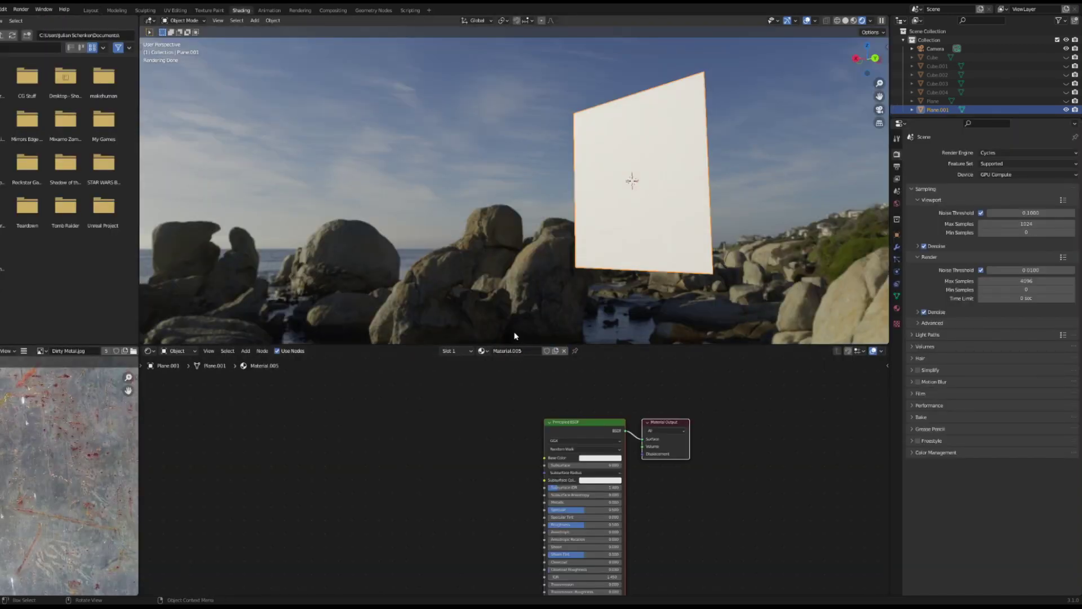
{"action": "double_click", "coordinate": [511, 350]}
{"action": "type", "text": "Glass"}
{"action": "key", "text": "Return"}
Step: Replace the Glass material's Principled BSDF node with a Glossy BSDF node
{"action": "left_click", "coordinate": [546, 423]}
{"action": "key", "text": "x"}
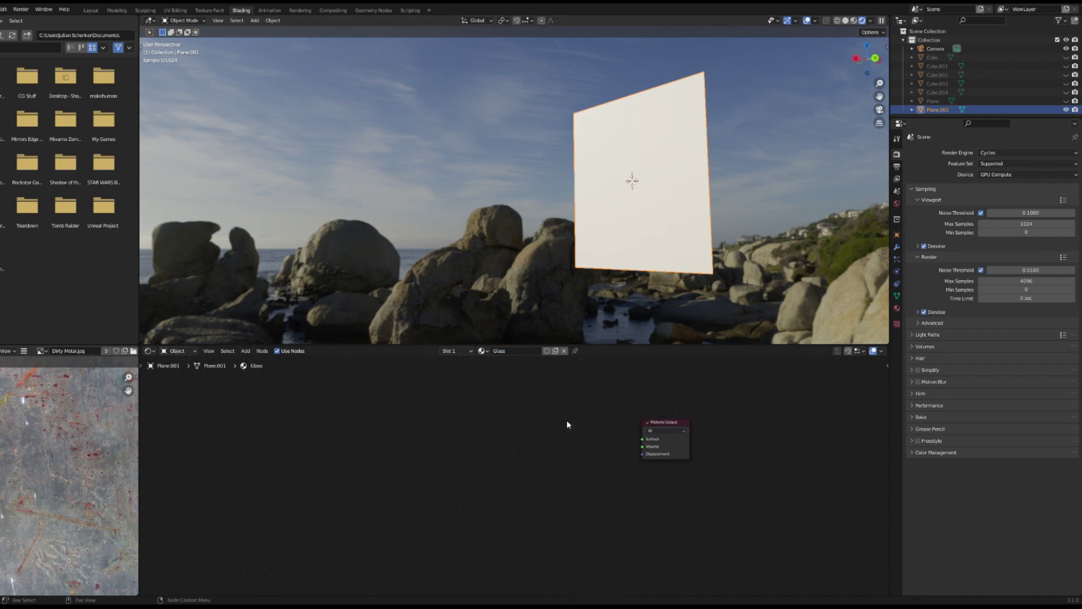
{"action": "middle_click_drag", "start_coordinate": [566, 420], "coordinate": [464, 429]}
{"action": "scroll", "coordinate": [464, 430], "scroll_direction": "up", "scroll_amount": 1}
{"action": "key", "text": "shift+a"}
{"action": "left_click", "coordinate": [465, 432]}
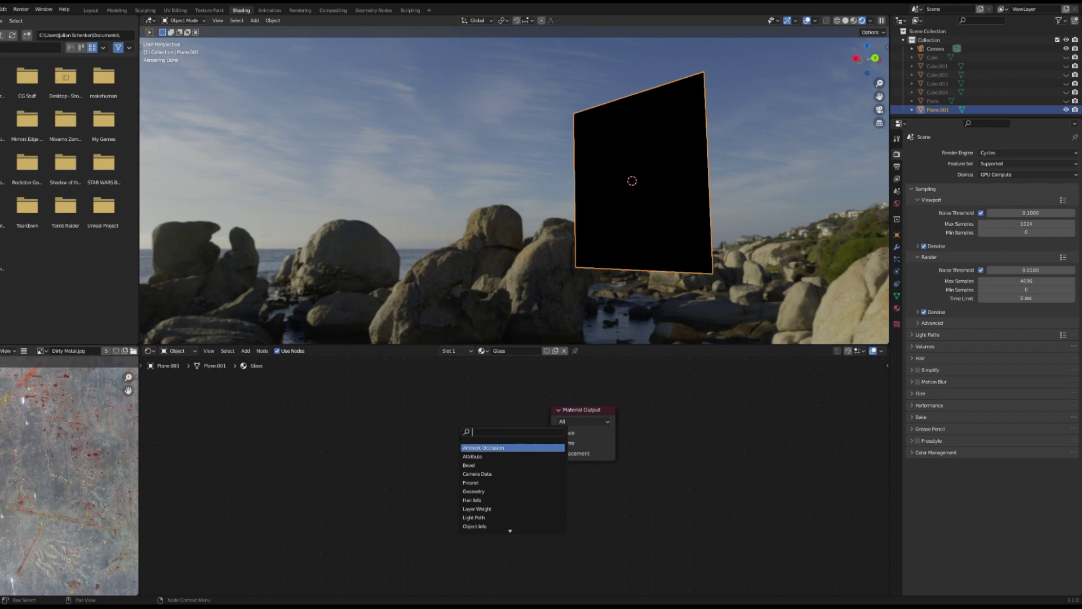
{"action": "type", "text": "glos"}
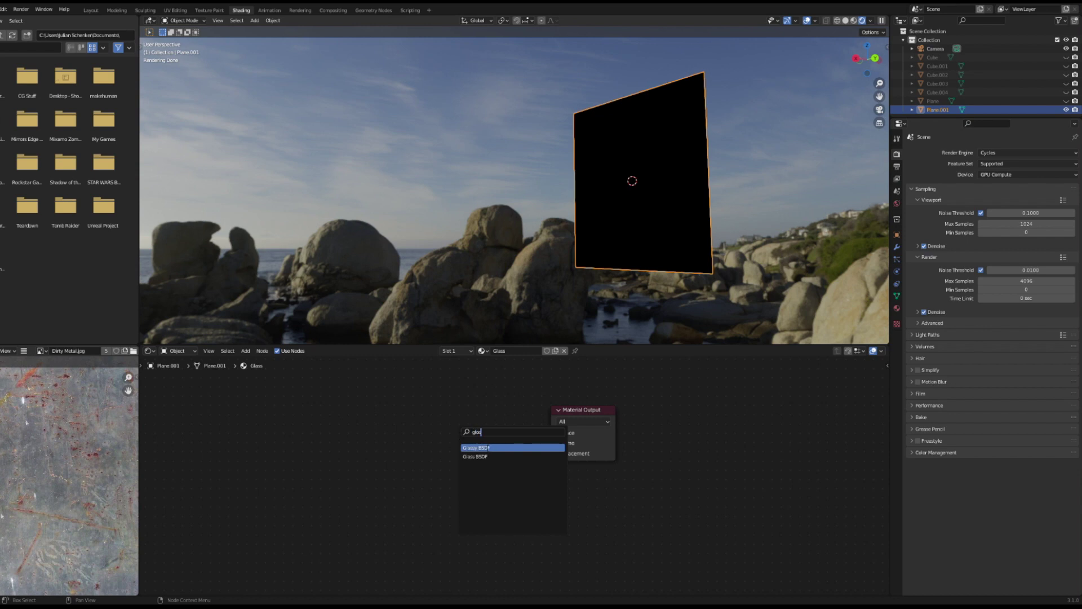
{"action": "left_click", "coordinate": [488, 448]}
{"action": "left_click", "coordinate": [342, 408]}
Step: Add a Transparent BSDF node directly below the Glossy BSDF
{"action": "key", "text": "shift+a"}
{"action": "left_click", "coordinate": [343, 407]}
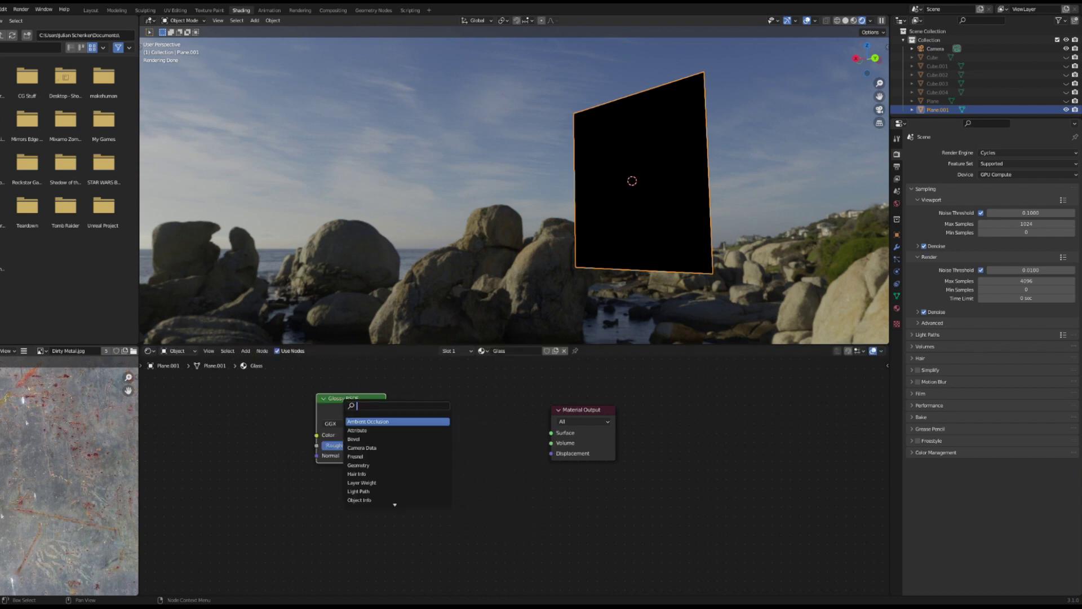
{"action": "type", "text": "tra"}
{"action": "left_click", "coordinate": [360, 431]}
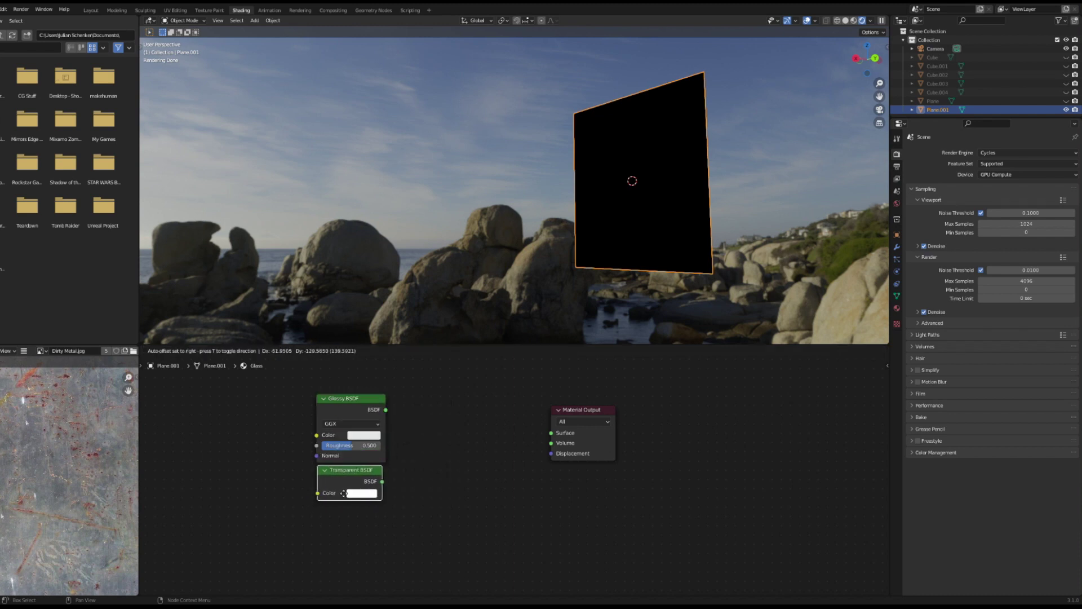
{"action": "left_click", "coordinate": [344, 494]}
Step: Combine the Glossy and Transparent BSDFs in a Mix Shader with Fac 0.667, connected to the Material Output's Surface
{"action": "right_click_drag", "start_coordinate": [352, 411], "coordinate": [343, 469], "text": "ctrl+shift"}
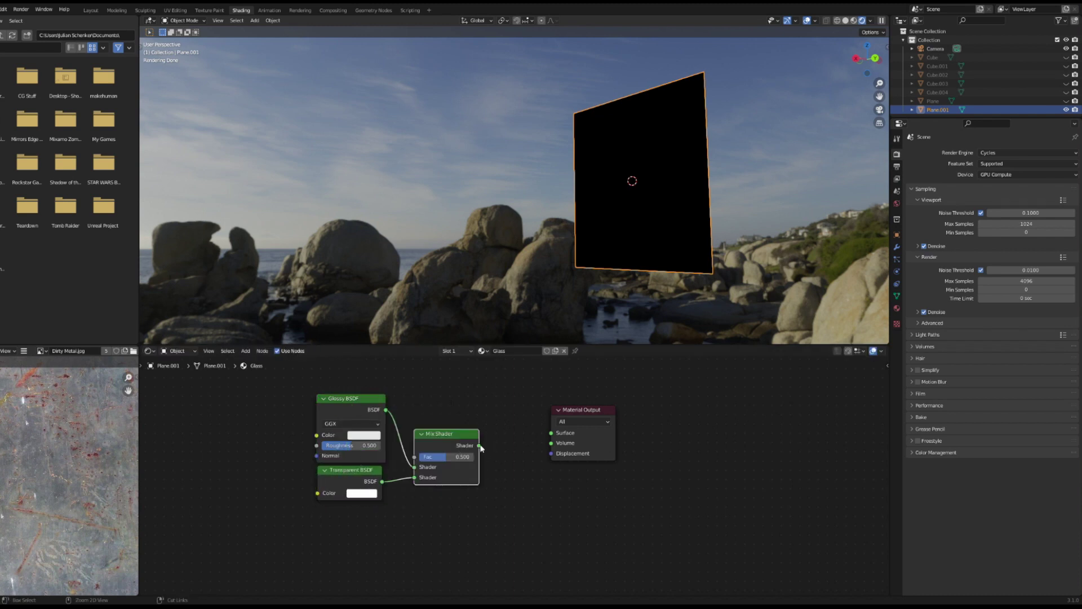
{"action": "left_click_drag", "start_coordinate": [480, 446], "coordinate": [550, 433]}
{"action": "mouse_move", "coordinate": [460, 438]}
{"action": "left_mouse_down"}
{"action": "mouse_move", "coordinate": [472, 426]}
{"action": "mouse_move", "coordinate": [473, 447]}
{"action": "mouse_move", "coordinate": [489, 447]}
{"action": "mouse_move", "coordinate": [476, 446]}
{"action": "left_mouse_up"}
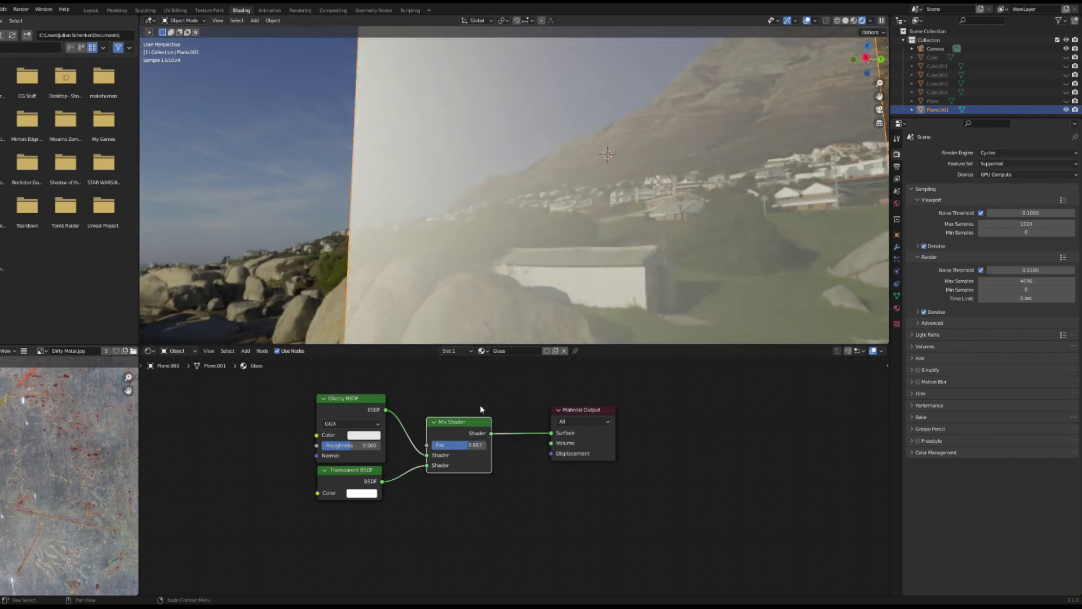
{"action": "scroll", "coordinate": [630, 201], "scroll_direction": "down", "scroll_amount": 4}
{"action": "middle_click_drag", "start_coordinate": [630, 201], "coordinate": [626, 204]}
Step: Add the Dirty Metal.jpg image texture, connect its Color to the Glossy BSDF's Roughness, and inspect the reflections on the plane
{"action": "middle_click_drag", "start_coordinate": [175, 442], "coordinate": [433, 437]}
{"action": "scroll", "coordinate": [434, 436], "scroll_direction": "down", "scroll_amount": 2}
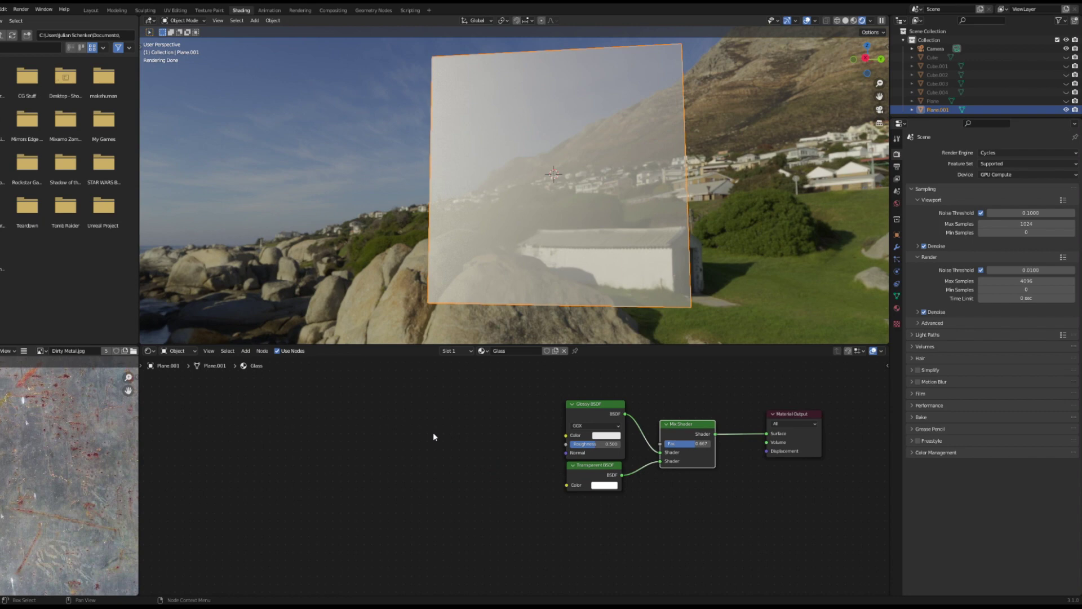
{"action": "left_click", "coordinate": [344, 457]}
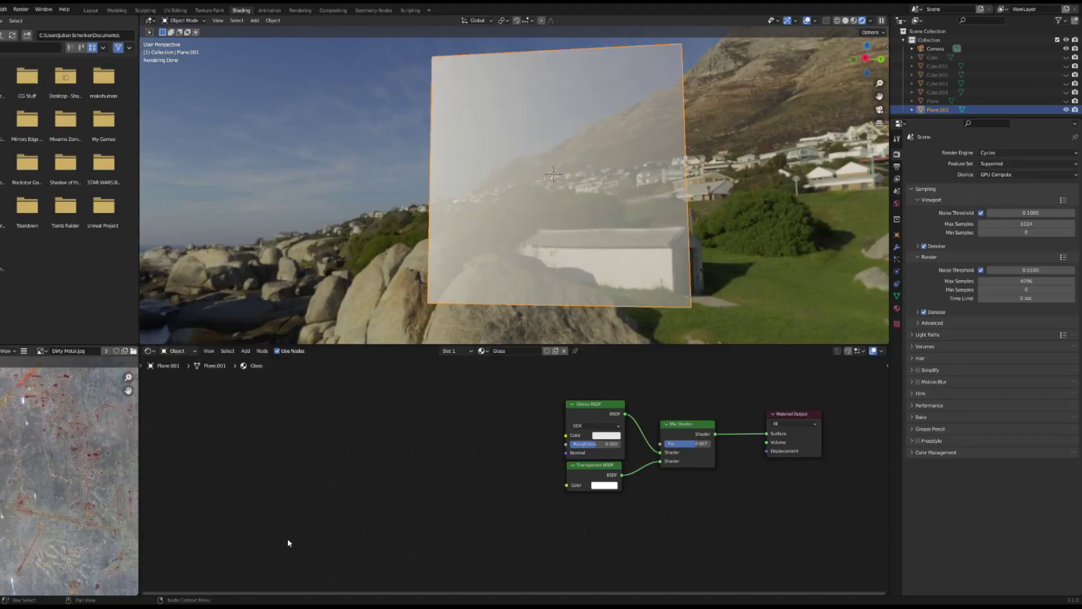
{"action": "left_click_drag", "start_coordinate": [534, 529], "coordinate": [524, 526]}
{"action": "left_click_drag", "start_coordinate": [565, 544], "coordinate": [566, 444]}
{"action": "left_click", "coordinate": [363, 419], "text": "ctrl+shift"}
{"action": "left_click", "coordinate": [687, 425], "text": "ctrl+shift"}
{"action": "left_click_drag", "start_coordinate": [355, 398], "coordinate": [276, 405]}
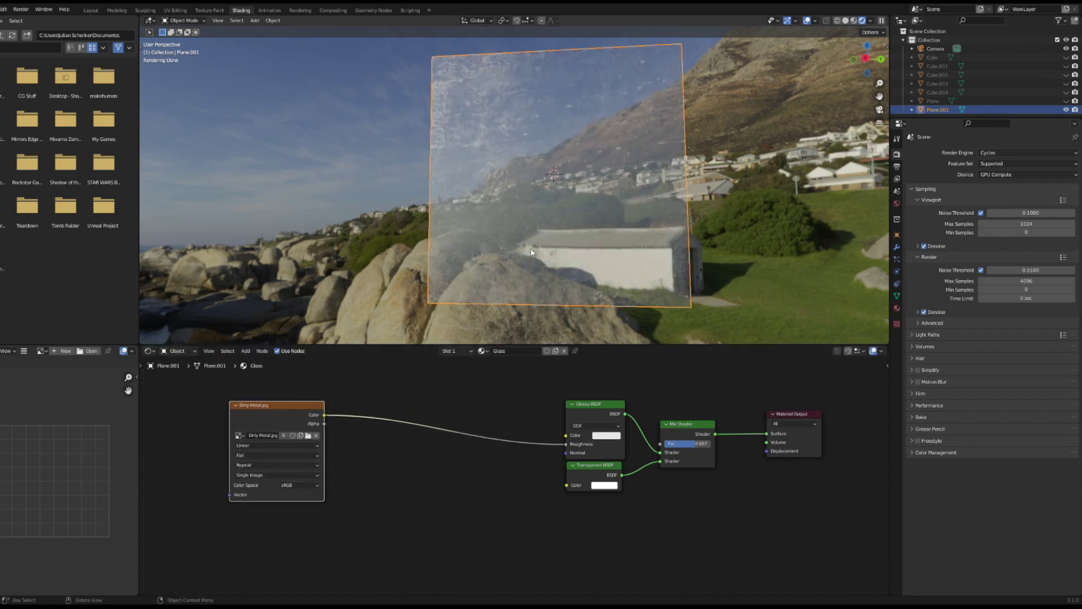
{"action": "middle_click_drag", "start_coordinate": [530, 248], "coordinate": [501, 252]}
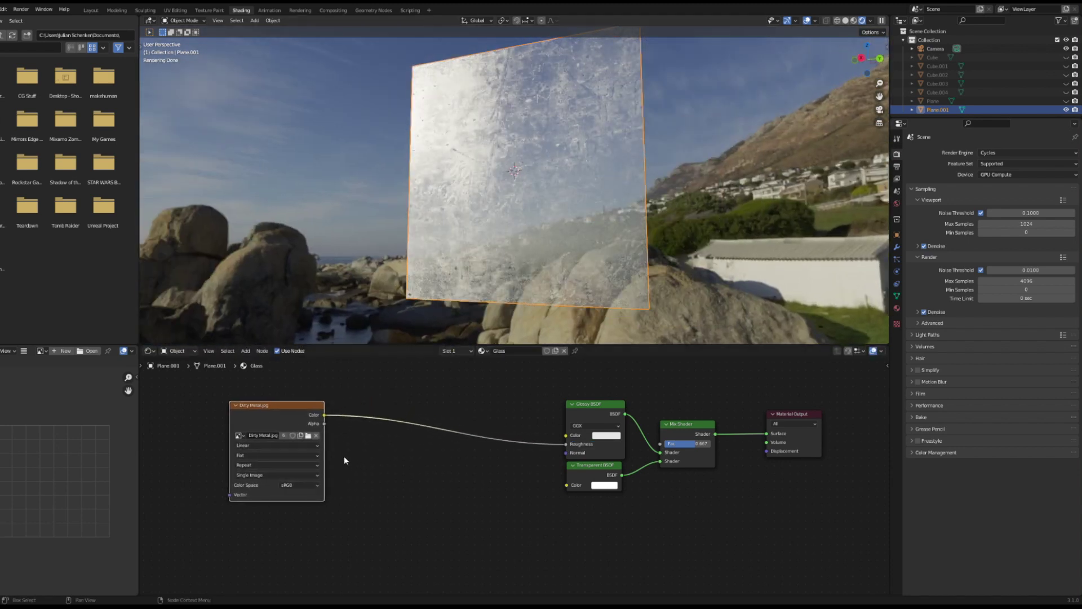
Step: Insert a ColorRamp between the Dirty Metal texture and the Glossy BSDF's Roughness, positioned close to the Glossy node
{"action": "key", "text": "shift+a"}
{"action": "type", "text": "col"}
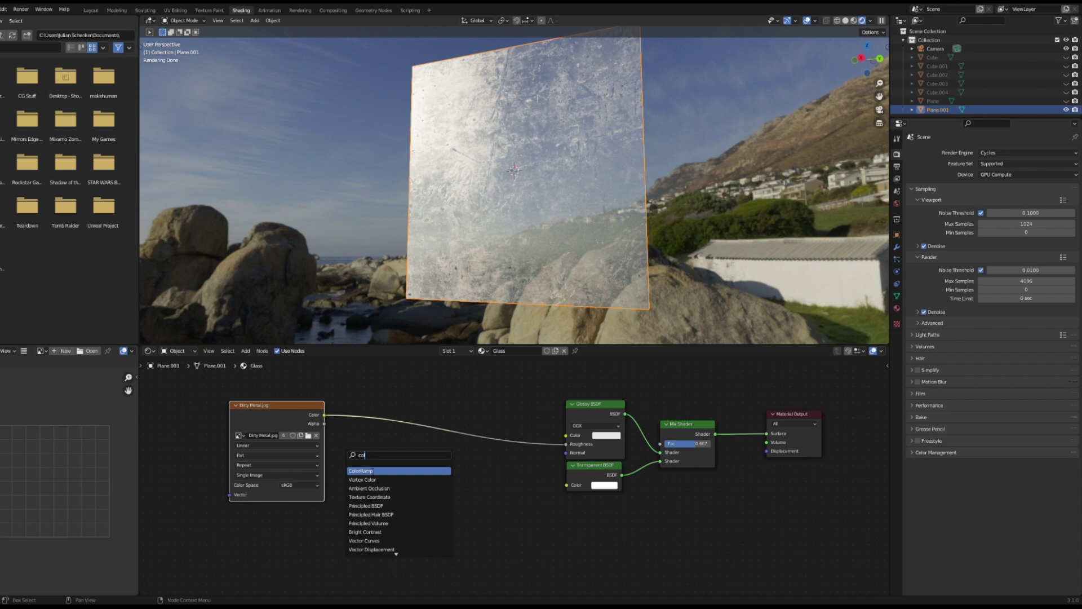
{"action": "key", "text": "Return"}
{"action": "left_click", "coordinate": [434, 424]}
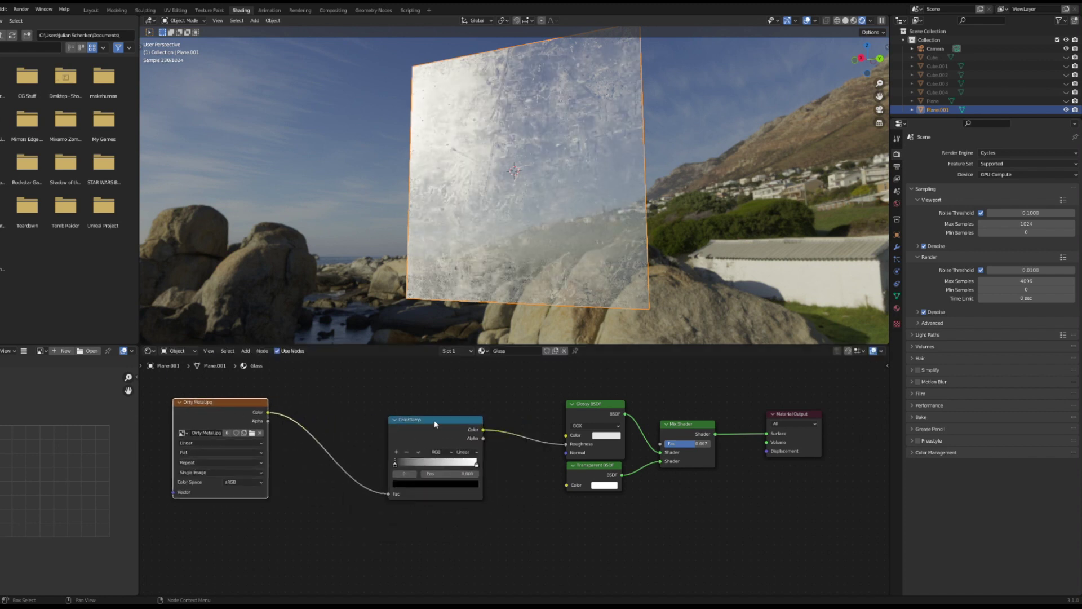
{"action": "left_click_drag", "start_coordinate": [435, 423], "coordinate": [471, 410]}
Step: Shift the ColorRamp's black and white stops slightly inward, darken the white stop to grey, and inspect the glass roughness
{"action": "left_click_drag", "start_coordinate": [433, 449], "coordinate": [438, 449]}
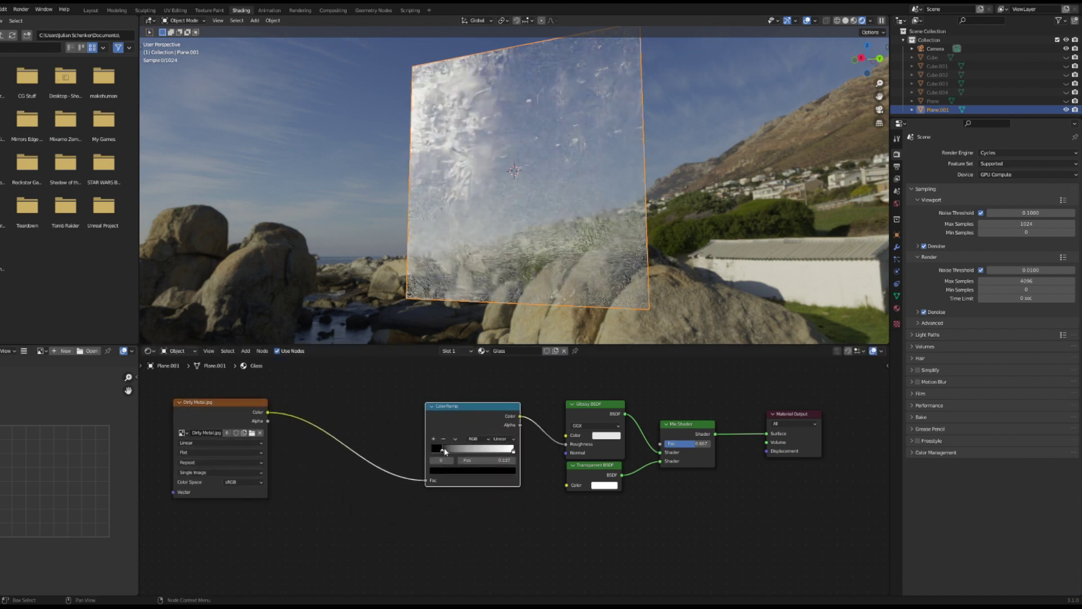
{"action": "left_click_drag", "start_coordinate": [513, 451], "coordinate": [511, 451]}
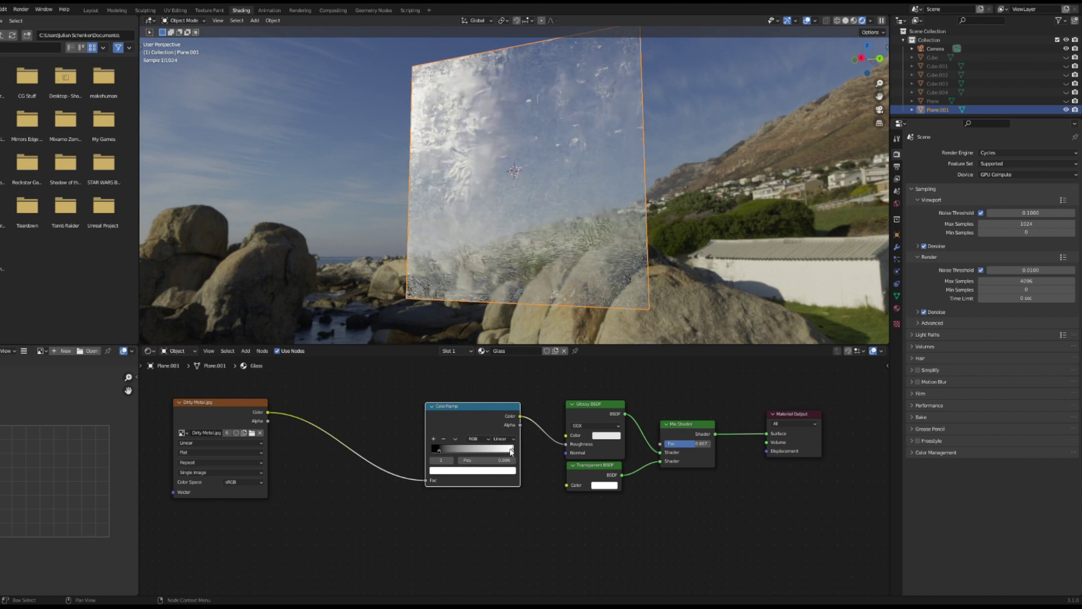
{"action": "left_click", "coordinate": [499, 472]}
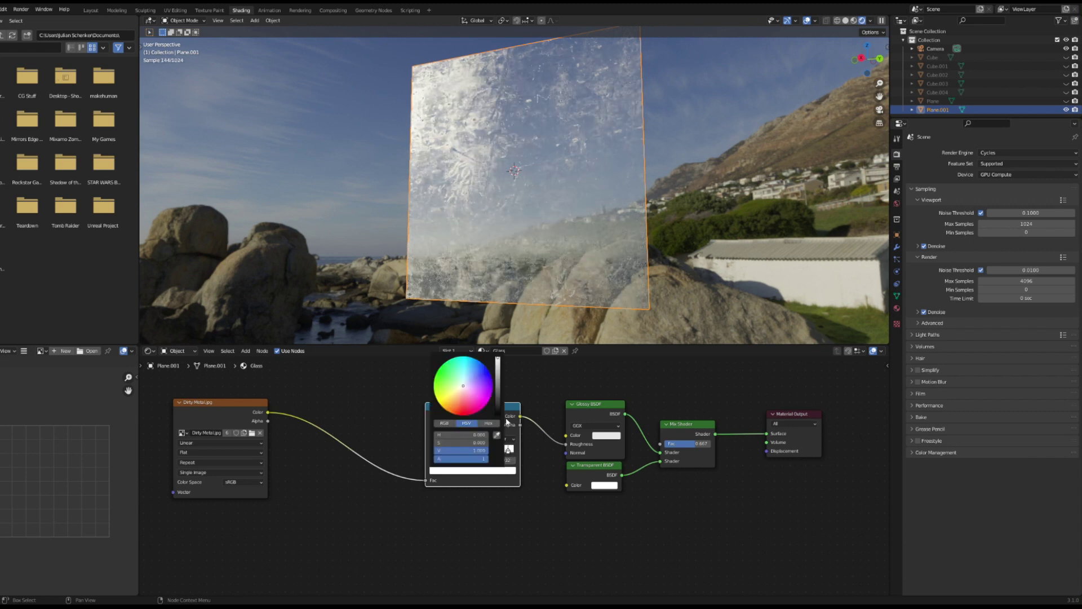
{"action": "left_click_drag", "start_coordinate": [498, 364], "coordinate": [498, 385]}
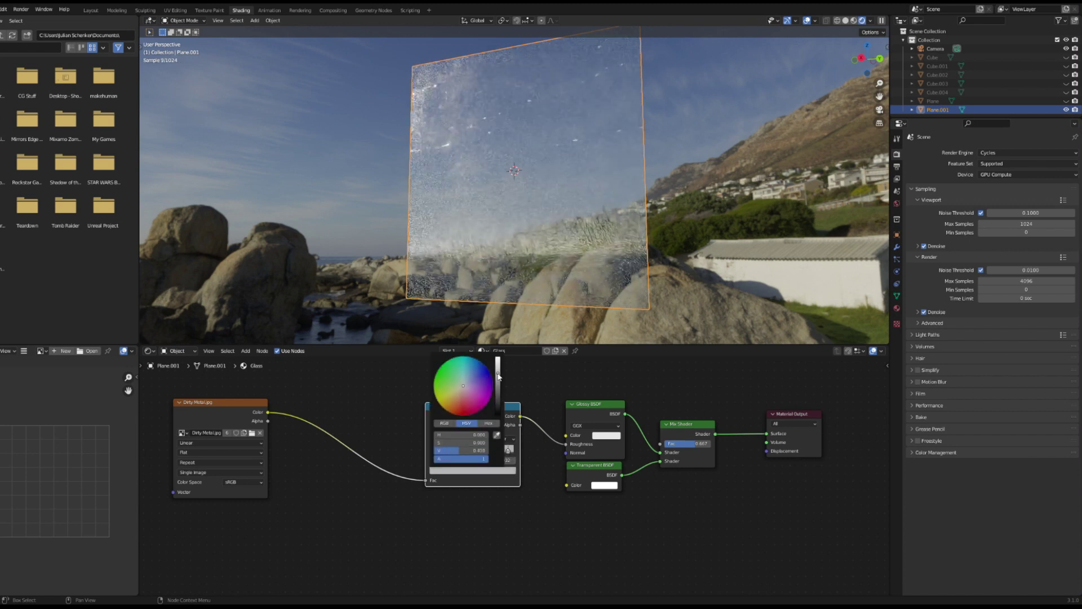
{"action": "middle_click_drag", "start_coordinate": [515, 239], "coordinate": [508, 249]}
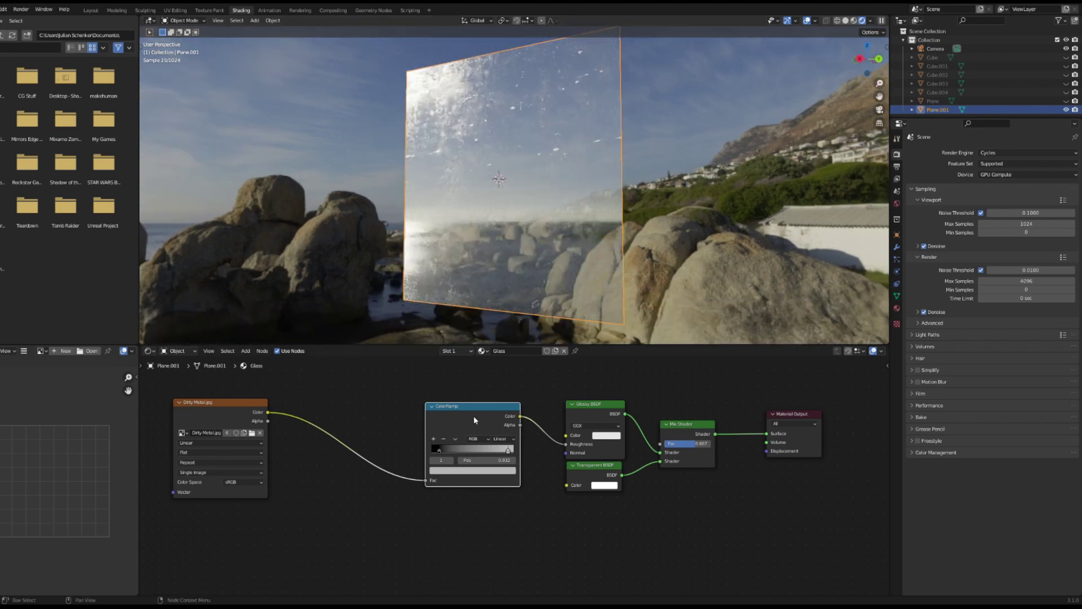
Step: Add the Clay Texture 2.jpg image texture below the Dirty Metal texture, preview it, and restore the Mix Shader as the output
{"action": "left_click_drag", "start_coordinate": [473, 418], "coordinate": [477, 405]}
{"action": "middle_click_drag", "start_coordinate": [232, 416], "coordinate": [346, 406]}
{"action": "left_click_drag", "start_coordinate": [346, 405], "coordinate": [300, 413]}
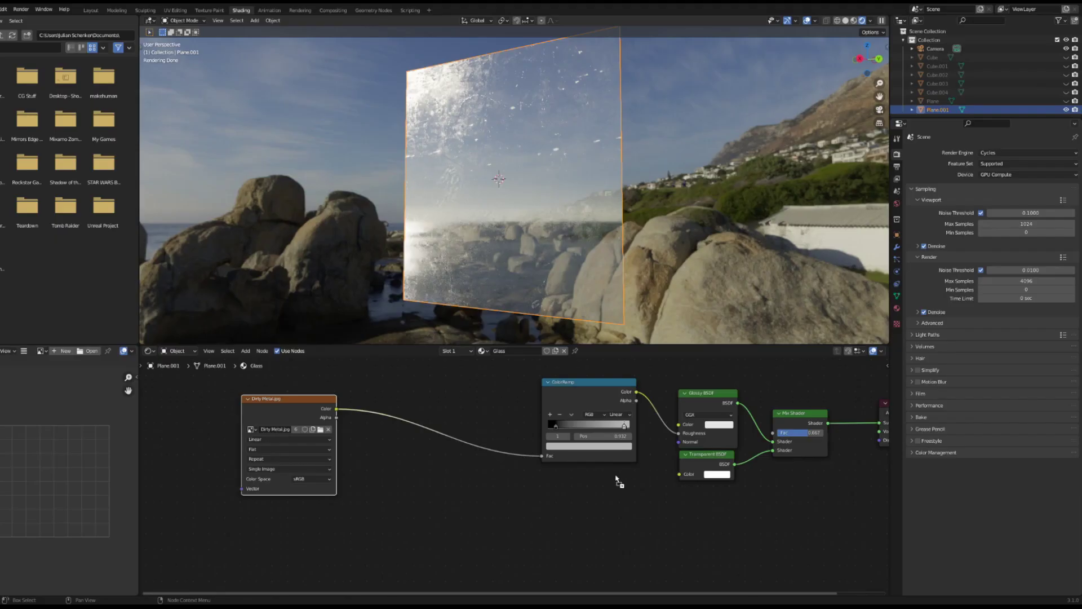
{"action": "left_click_drag", "start_coordinate": [540, 511], "coordinate": [293, 512]}
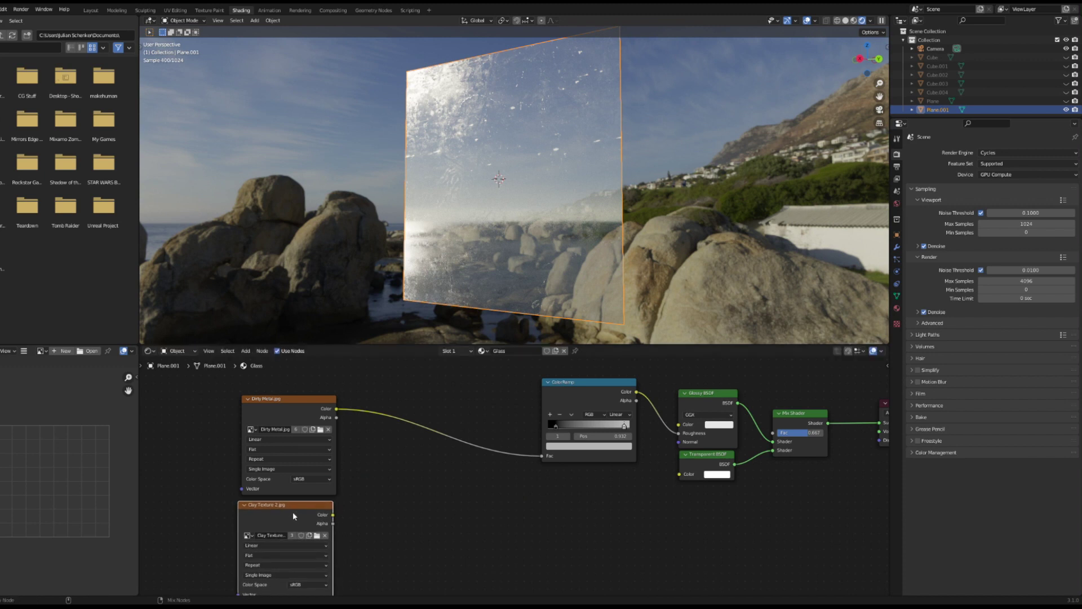
{"action": "left_click", "coordinate": [292, 512], "text": "ctrl+shift"}
{"action": "left_click", "coordinate": [810, 413], "text": "ctrl+shift"}
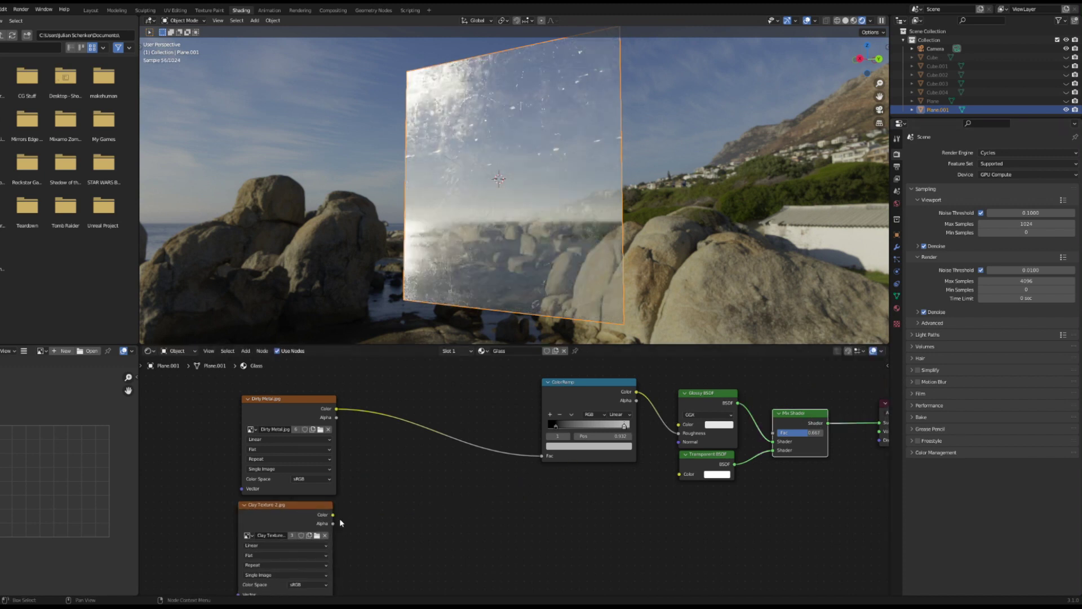
Step: Insert a MixRGB node between the ColorRamp and the Glossy BSDF's Roughness, with the clay texture's Color connected to Color2
{"action": "left_click_drag", "start_coordinate": [566, 386], "coordinate": [493, 389]}
{"action": "key", "text": "shift+a"}
{"action": "type", "text": "m"}
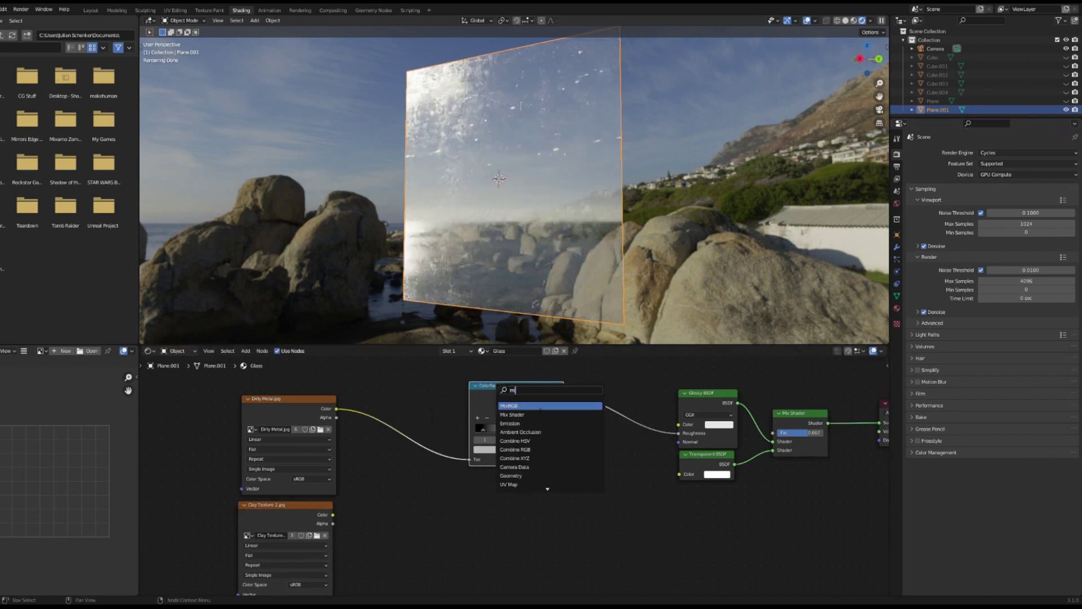
{"action": "key", "text": "Return"}
{"action": "left_click", "coordinate": [631, 389]}
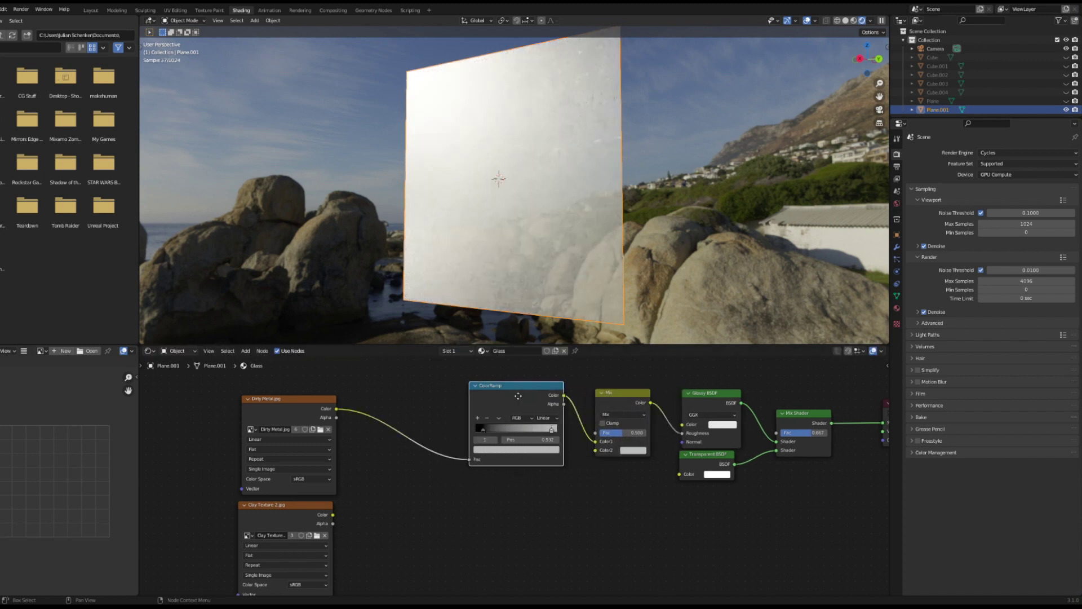
{"action": "left_click_drag", "start_coordinate": [632, 390], "coordinate": [577, 404]}
{"action": "left_click_drag", "start_coordinate": [333, 515], "coordinate": [541, 465]}
Step: Add Texture Coordinate and Mapping nodes to the clay texture and set the mapping Scale to 5 on all axes
{"action": "middle_click_drag", "start_coordinate": [293, 516], "coordinate": [397, 447]}
{"action": "key", "text": "ctrl+t"}
{"action": "key", "text": "Return"}
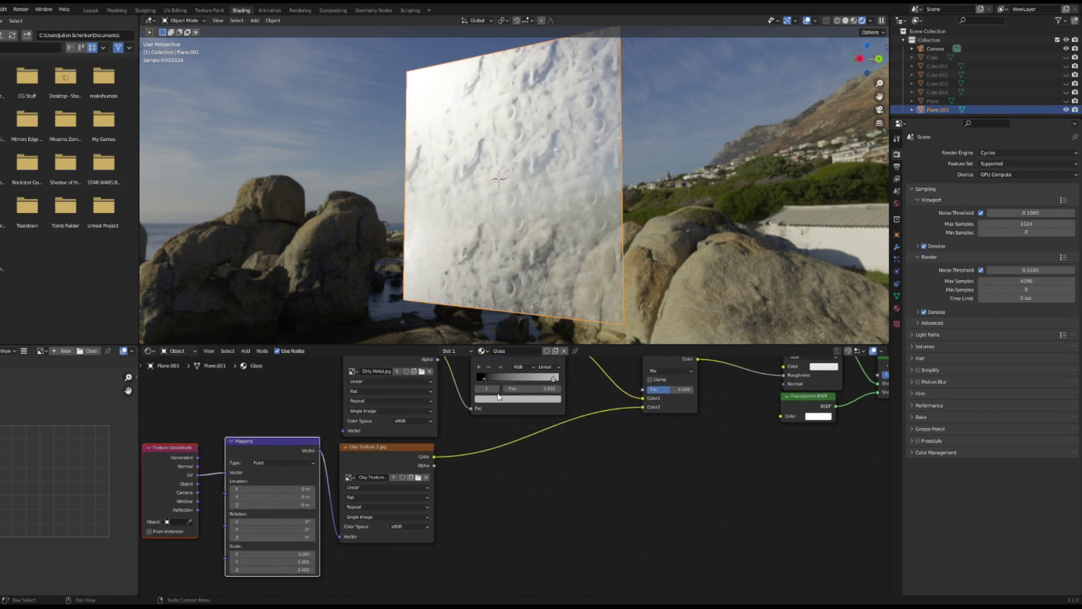
{"action": "middle_click_drag", "start_coordinate": [498, 396], "coordinate": [474, 401]}
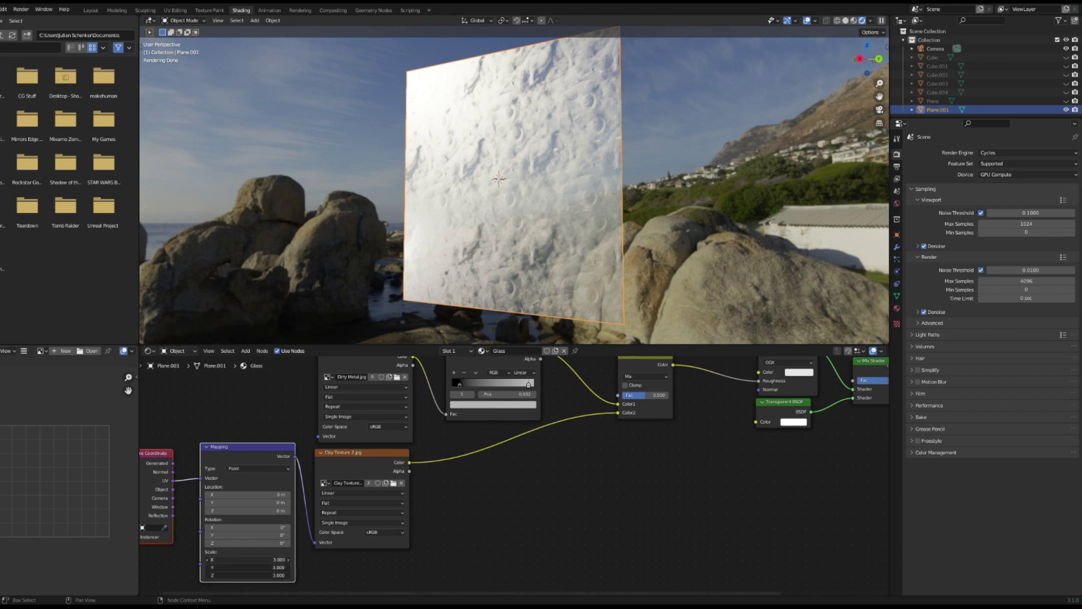
{"action": "type", "text": "5"}
{"action": "key", "text": "Return"}
{"action": "scroll", "coordinate": [546, 283], "scroll_direction": "up", "scroll_amount": 1}
{"action": "middle_click_drag", "start_coordinate": [547, 282], "coordinate": [538, 277]}
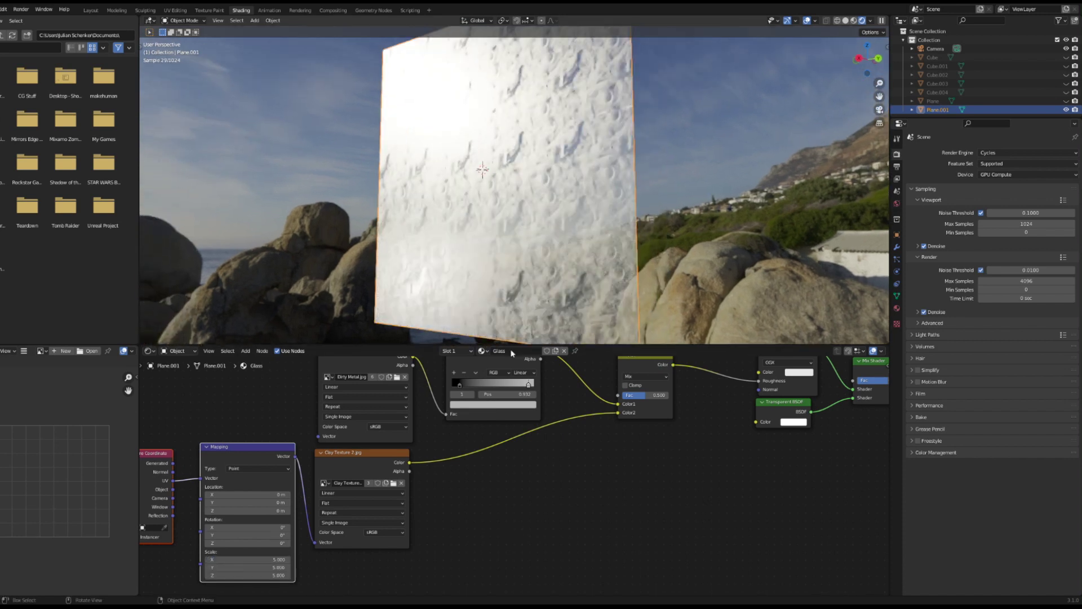
Step: Lower the Mix node's Fac to 0.142 and inspect the weaker clay effect on the glass
{"action": "left_click", "coordinate": [496, 415]}
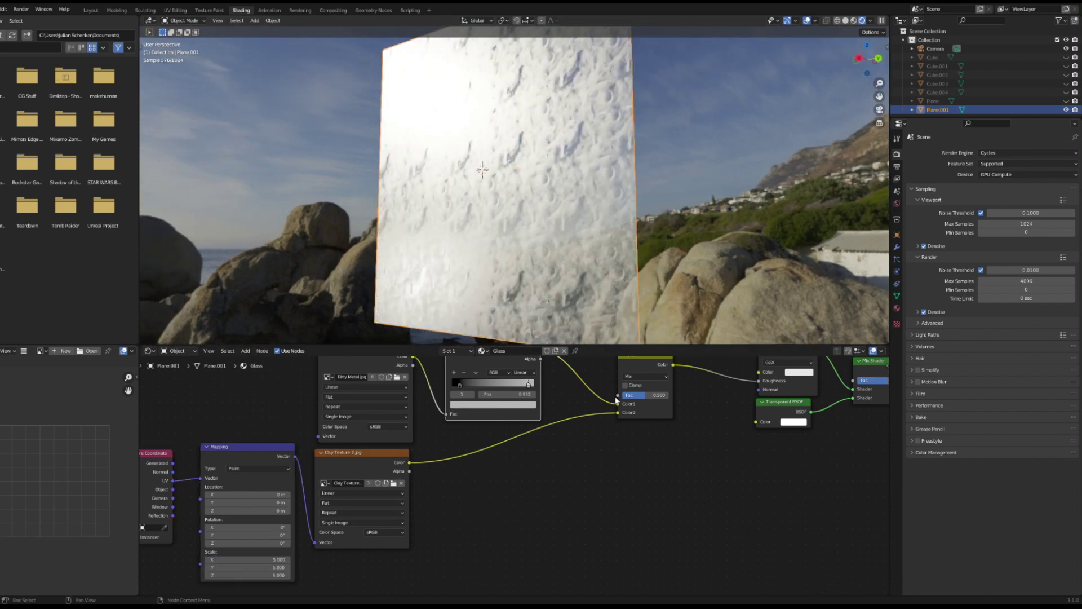
{"action": "left_click_drag", "start_coordinate": [645, 395], "coordinate": [628, 395]}
{"action": "middle_click_drag", "start_coordinate": [556, 278], "coordinate": [549, 274]}
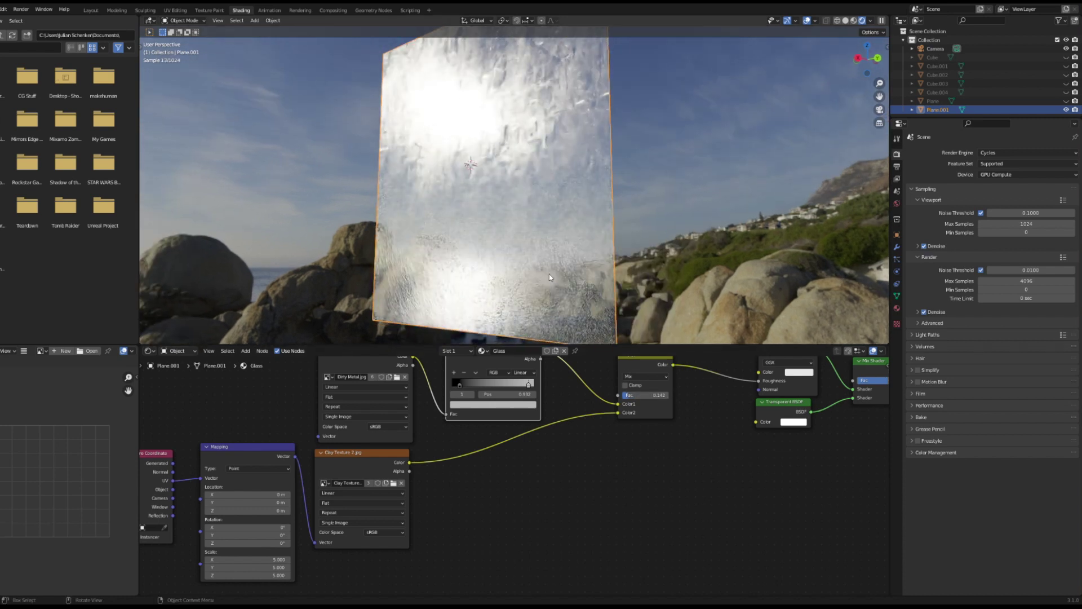
Step: Duplicate the ColorRamp onto the link between the clay texture and Color2, preview it, and restore the Mix Shader output
{"action": "key", "text": "shift+d"}
{"action": "left_click", "coordinate": [503, 441]}
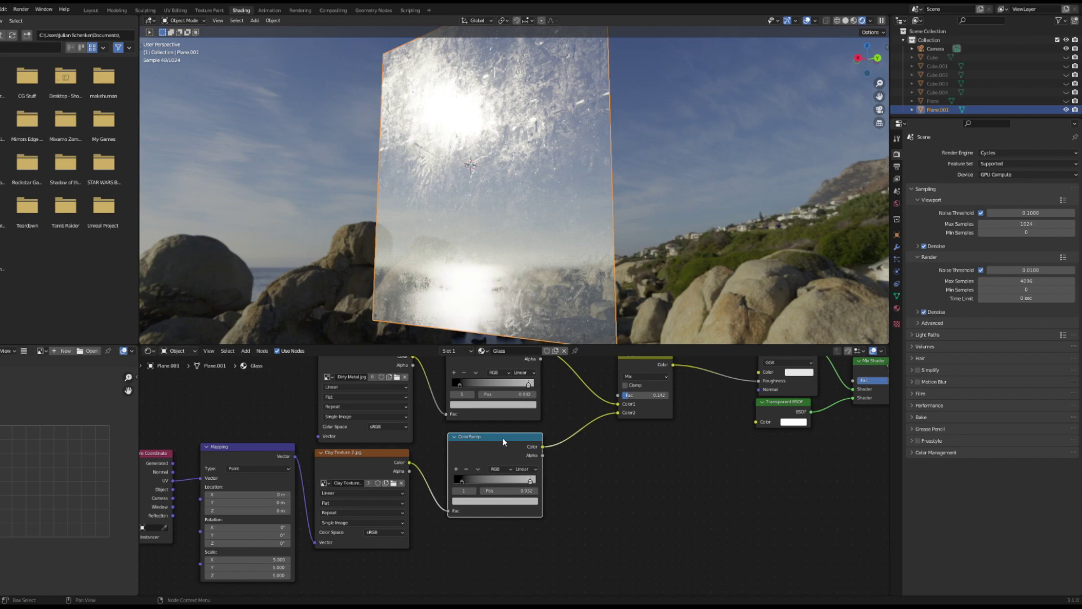
{"action": "left_click", "coordinate": [486, 448], "text": "ctrl+shift"}
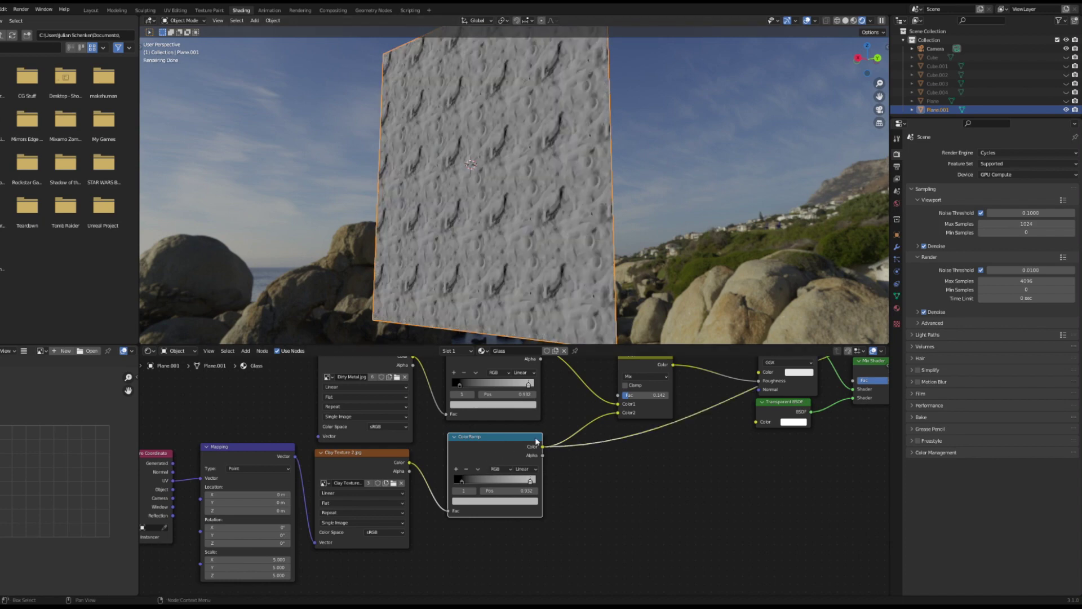
{"action": "scroll", "coordinate": [748, 403], "scroll_direction": "down", "scroll_amount": 1}
{"action": "left_click", "coordinate": [814, 388], "text": "ctrl+shift"}
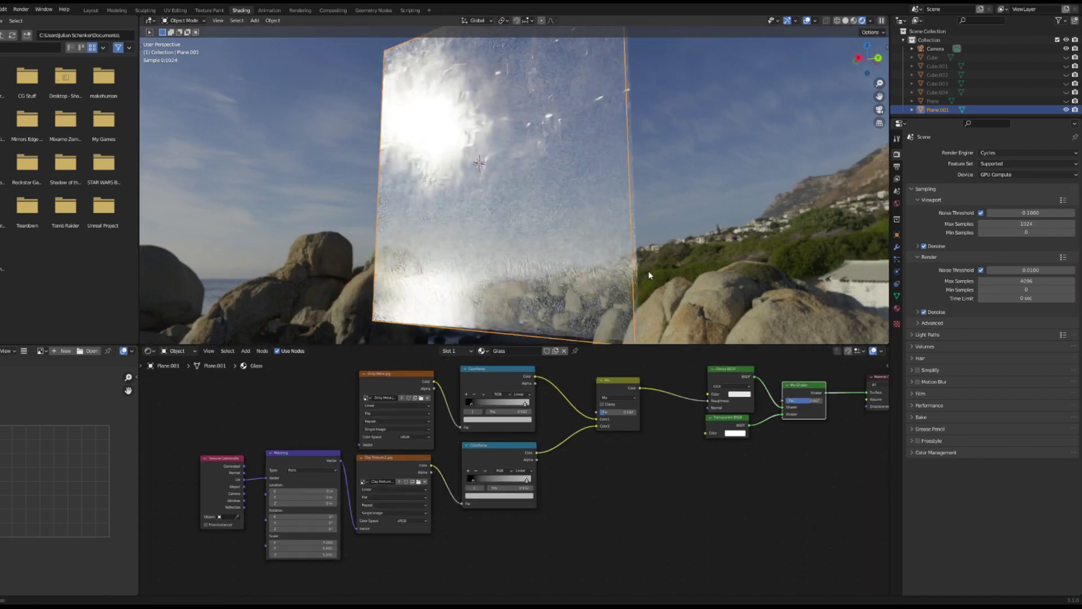
{"action": "middle_click_drag", "start_coordinate": [648, 270], "coordinate": [580, 268]}
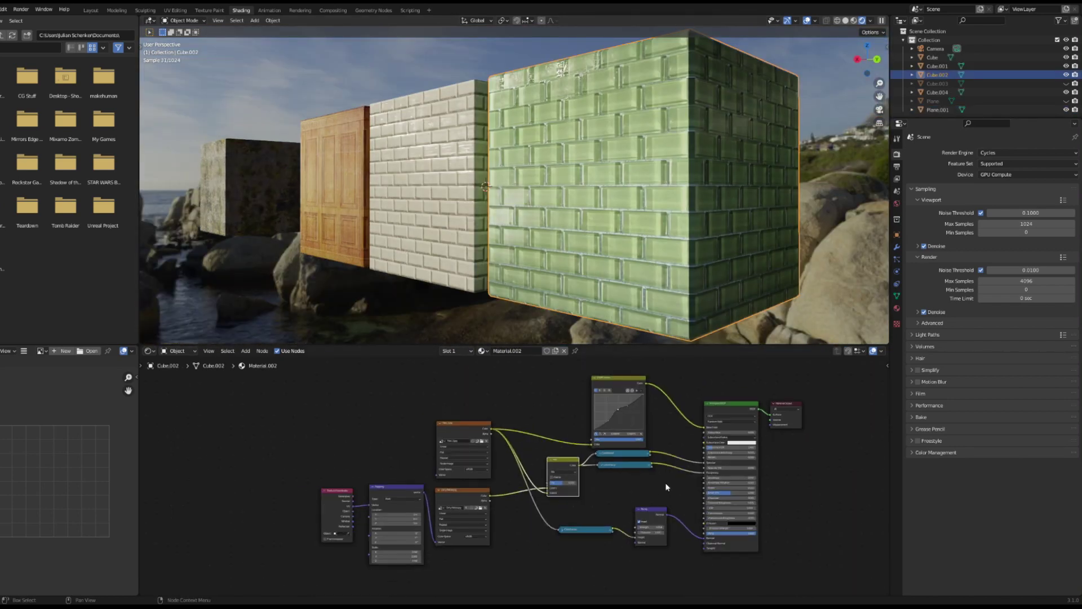
Step: Examine the green tile cube's node setup, including its mixed textures, RGB Curves, ColorRamps and Bump node
{"action": "middle_click_drag", "start_coordinate": [665, 482], "coordinate": [575, 479]}
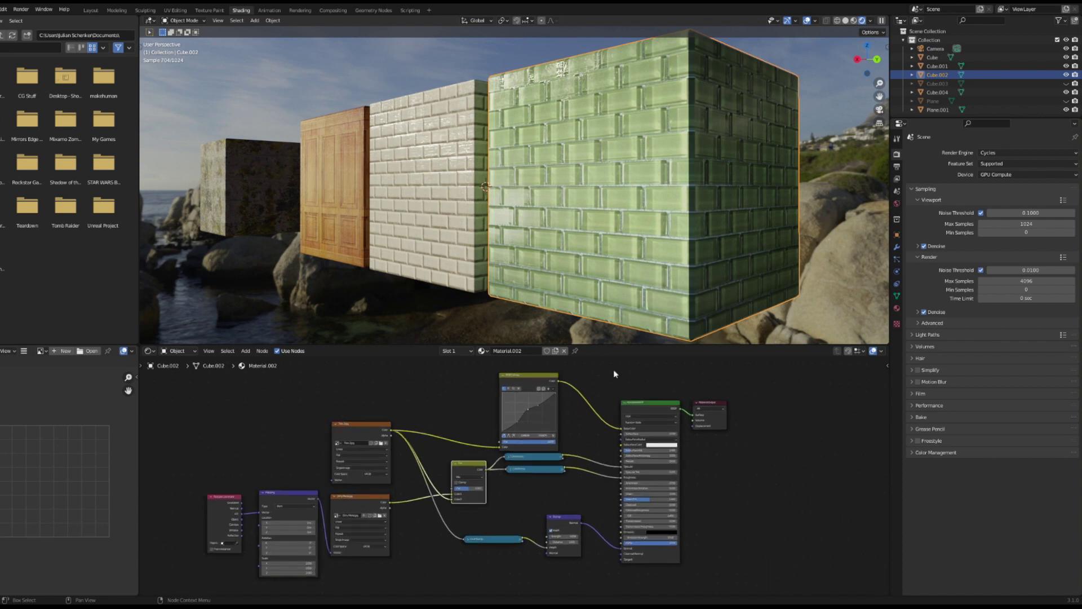
{"action": "key", "text": "Tab"}
{"action": "key", "text": "Tab"}
{"action": "scroll", "coordinate": [553, 436], "scroll_direction": "up", "scroll_amount": 2}
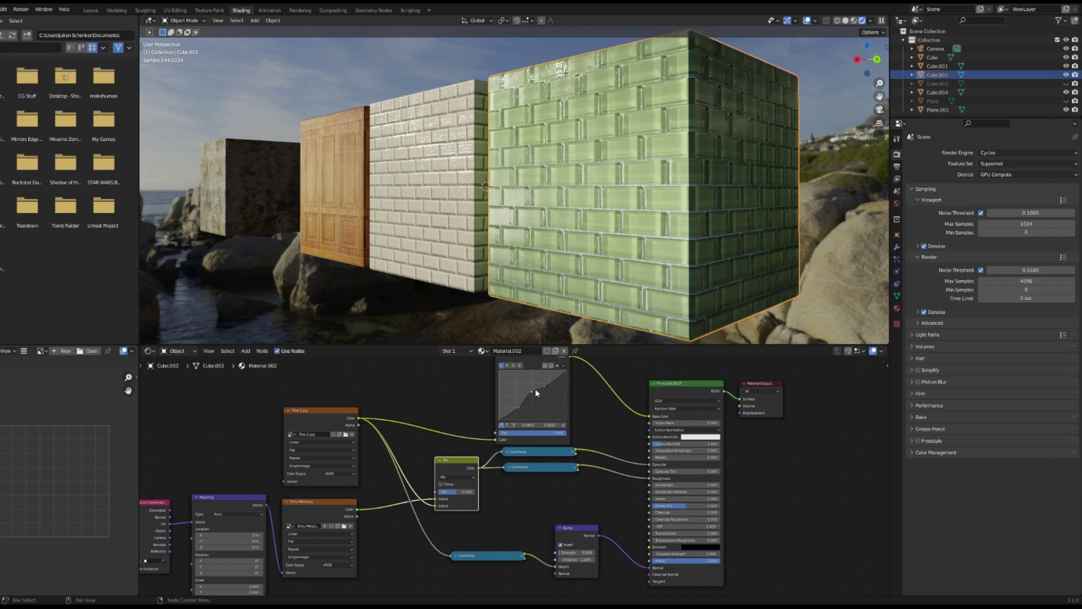
{"action": "middle_click_drag", "start_coordinate": [481, 451], "coordinate": [507, 441]}
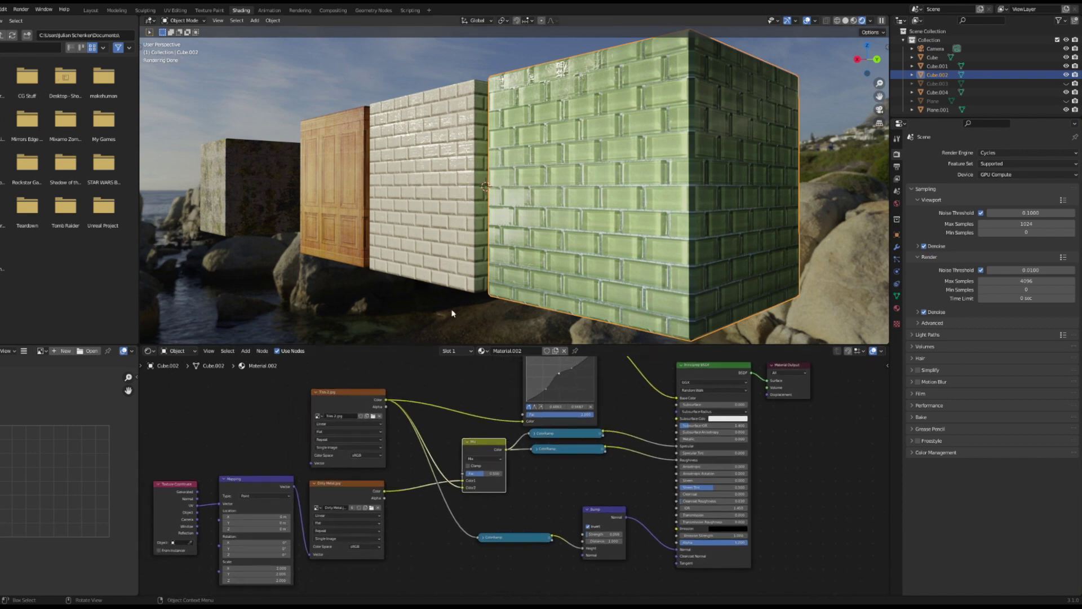
Step: Select the moss-covered concrete cube and the glass plane and move them along the Y axis towards the wooden cube
{"action": "scroll", "coordinate": [438, 310], "scroll_direction": "down", "scroll_amount": 3}
{"action": "middle_click_drag", "start_coordinate": [438, 310], "coordinate": [474, 310]}
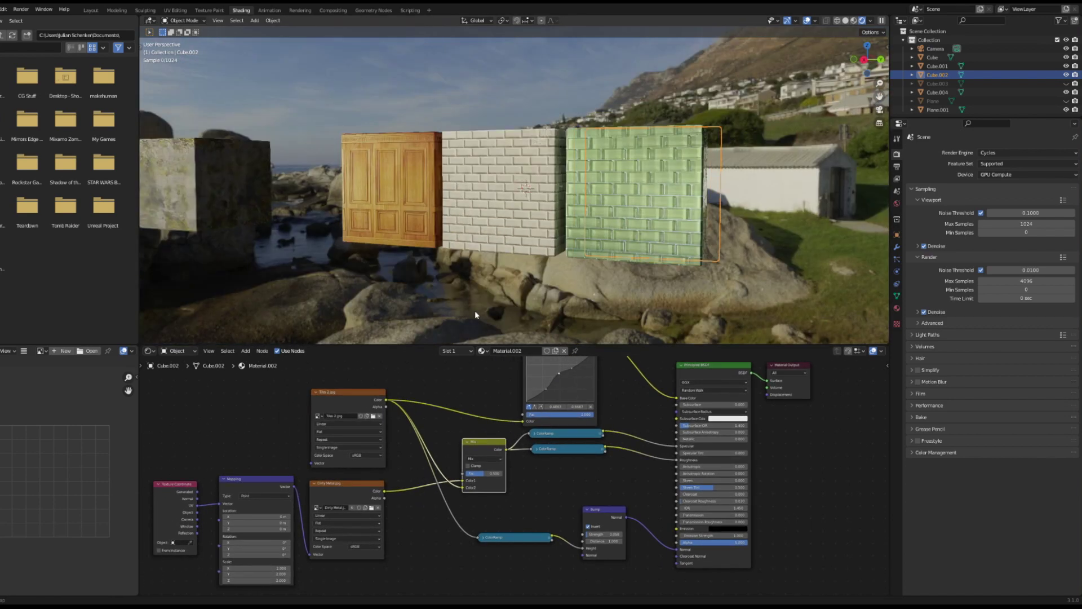
{"action": "scroll", "coordinate": [475, 310], "scroll_direction": "down", "scroll_amount": 3}
{"action": "left_click_drag", "start_coordinate": [385, 214], "coordinate": [320, 194]}
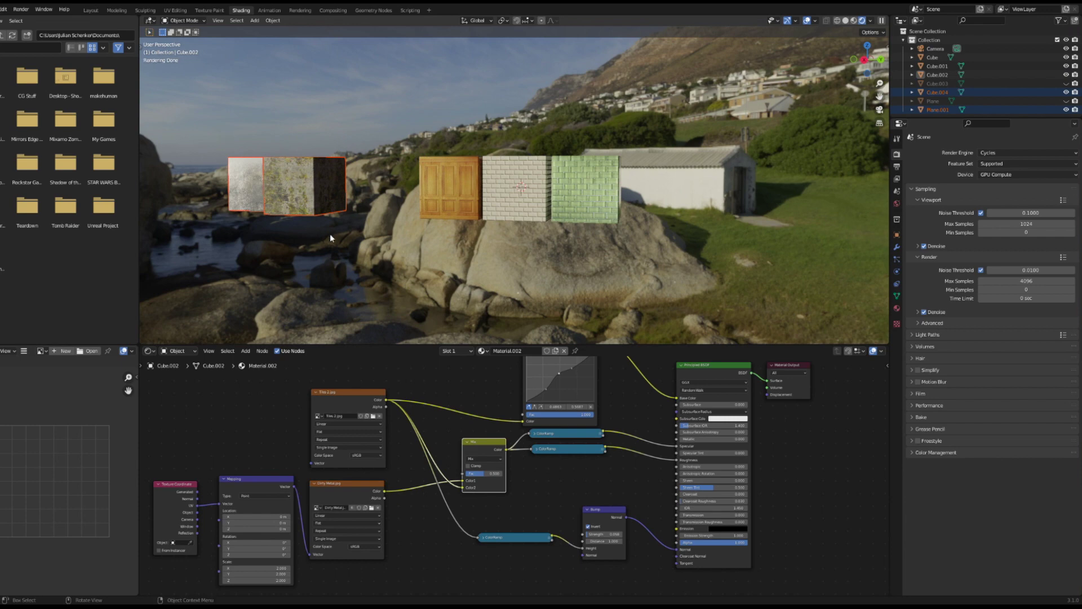
{"action": "key", "text": "g"}
{"action": "key", "text": "y"}
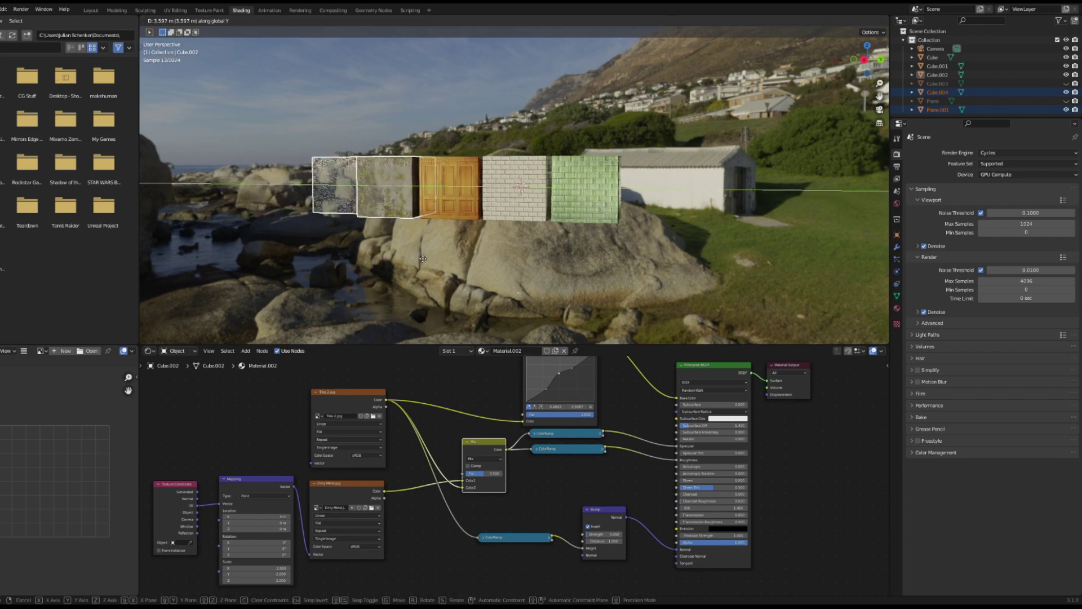